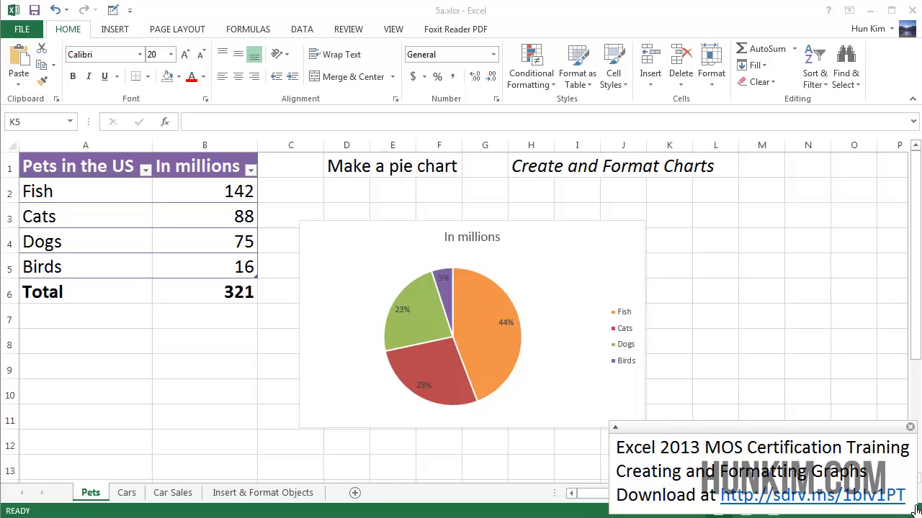
Open the Cars sheet and review the car names and their costs in millions
click(127, 496)
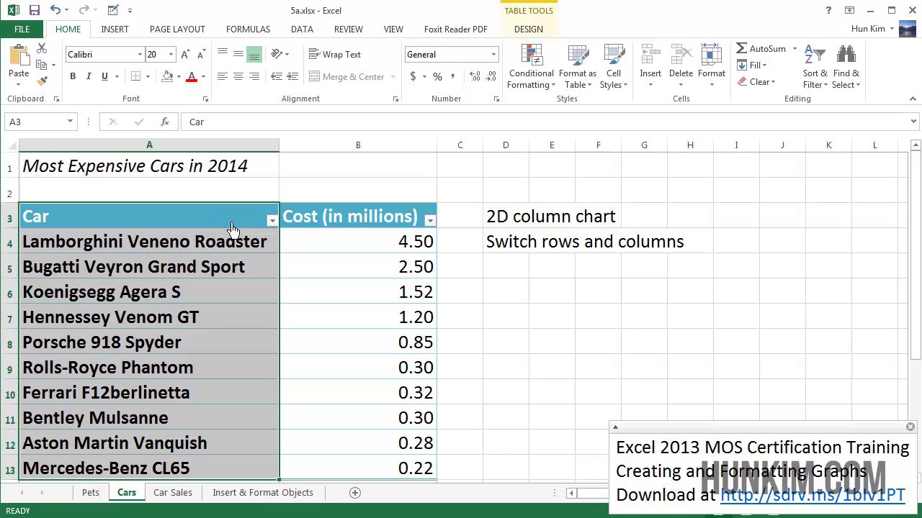
click(109, 261)
click(127, 249)
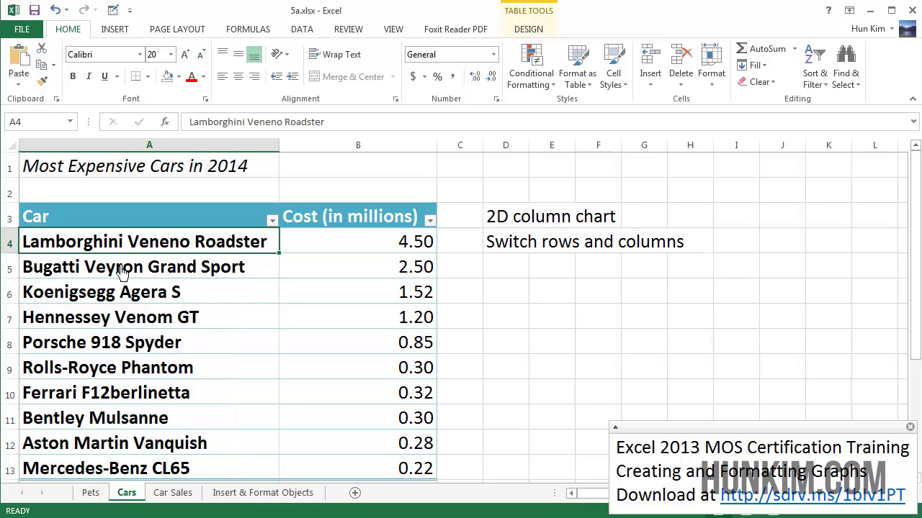
click(124, 267)
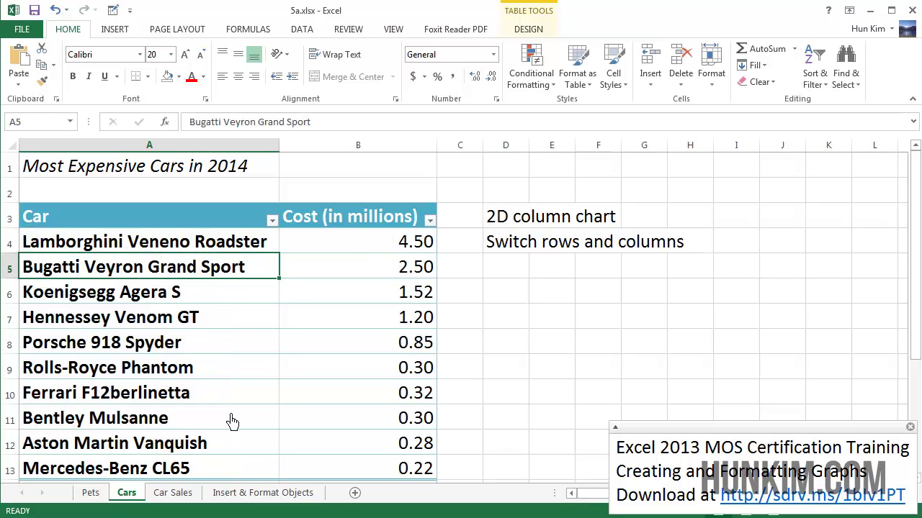
click(387, 247)
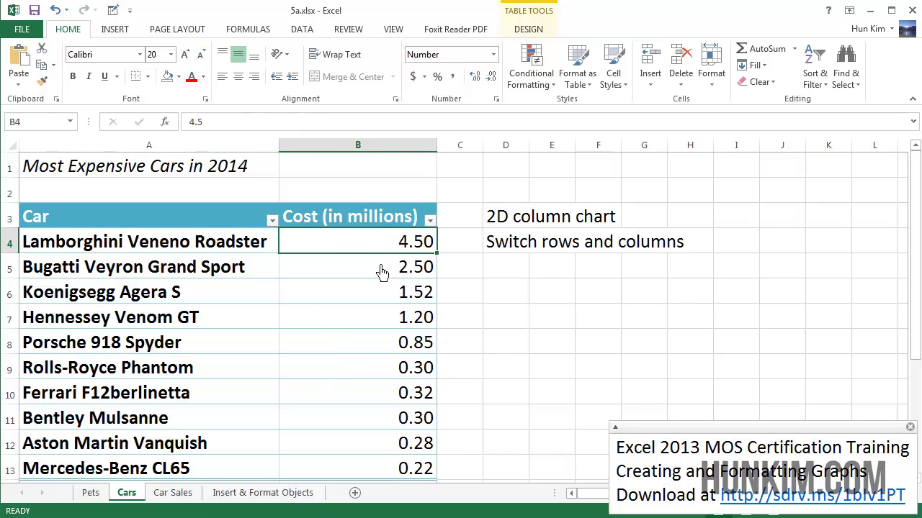
click(382, 273)
click(396, 246)
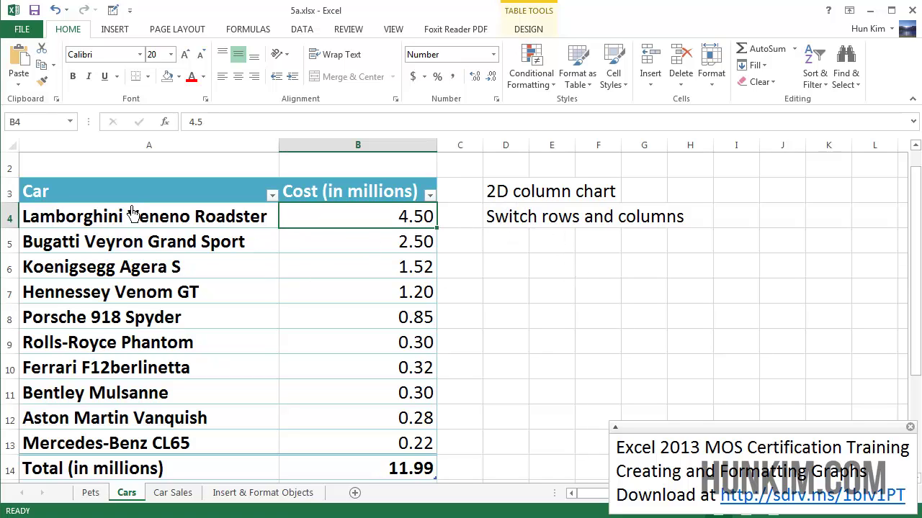
Insert a 2-D clustered column chart from the car names and costs in A3:B13, leaving out the total row
drag(106, 202, 410, 446)
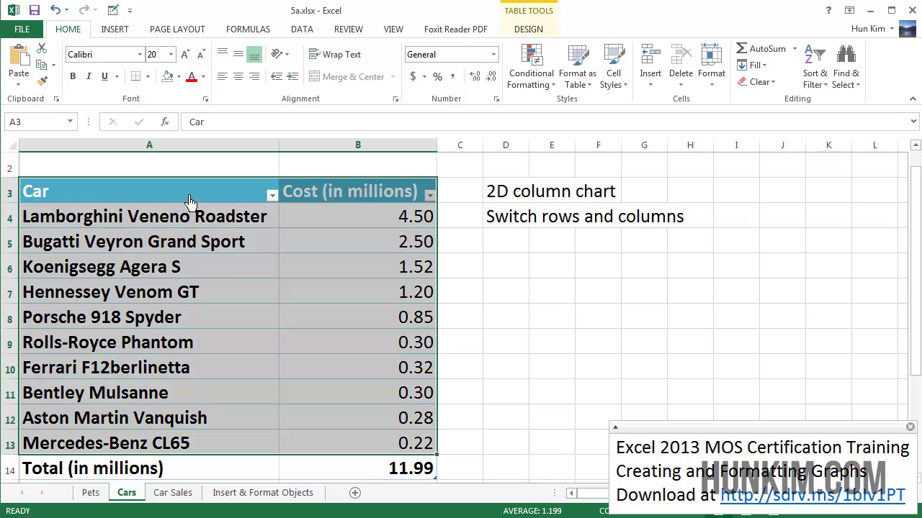
click(122, 34)
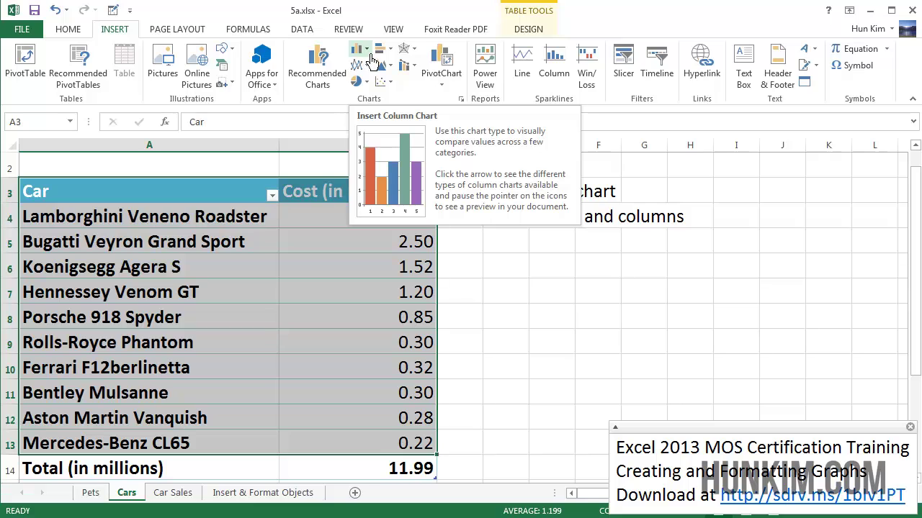
click(323, 73)
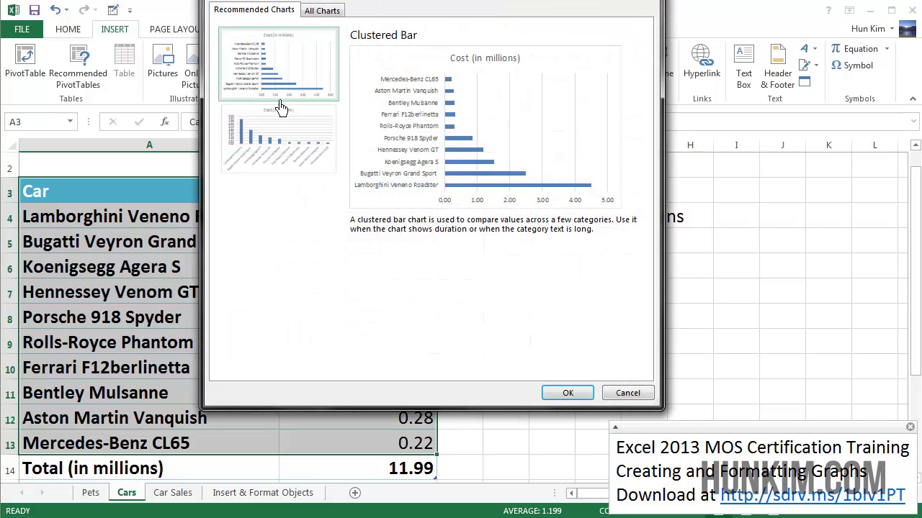
click(633, 394)
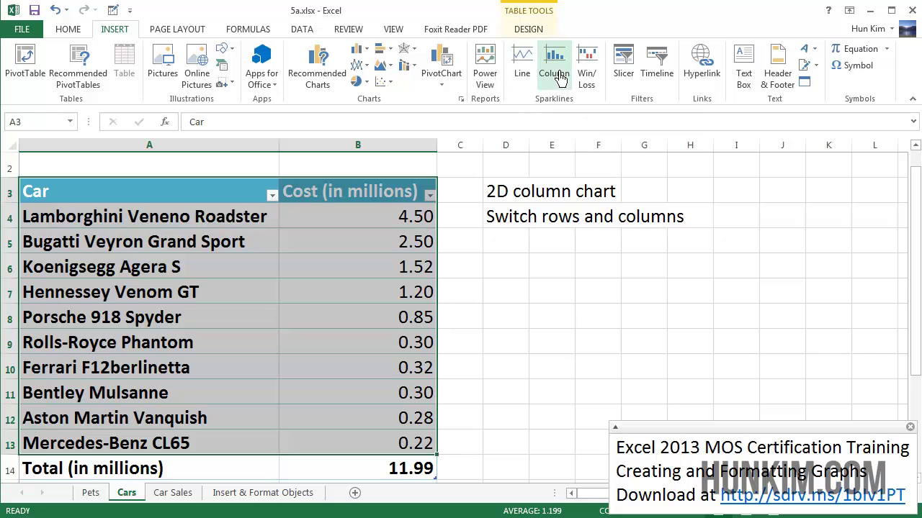
click(358, 48)
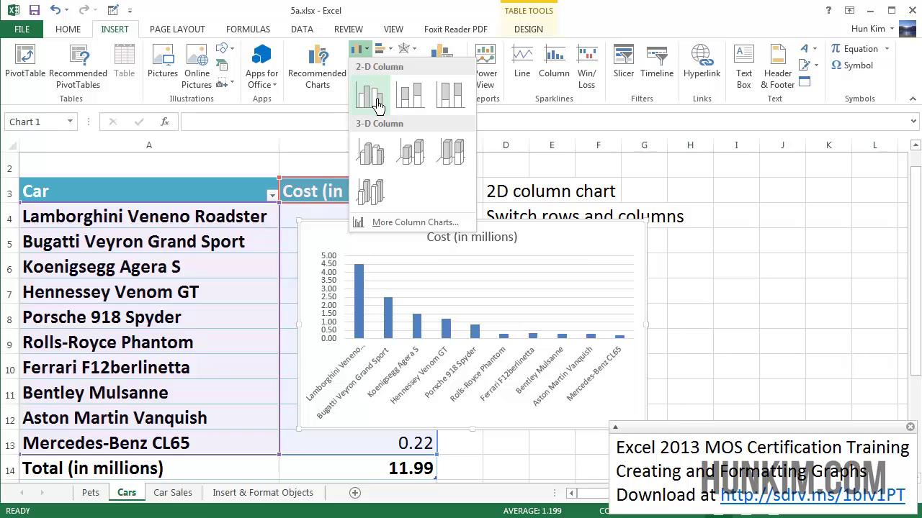
click(372, 101)
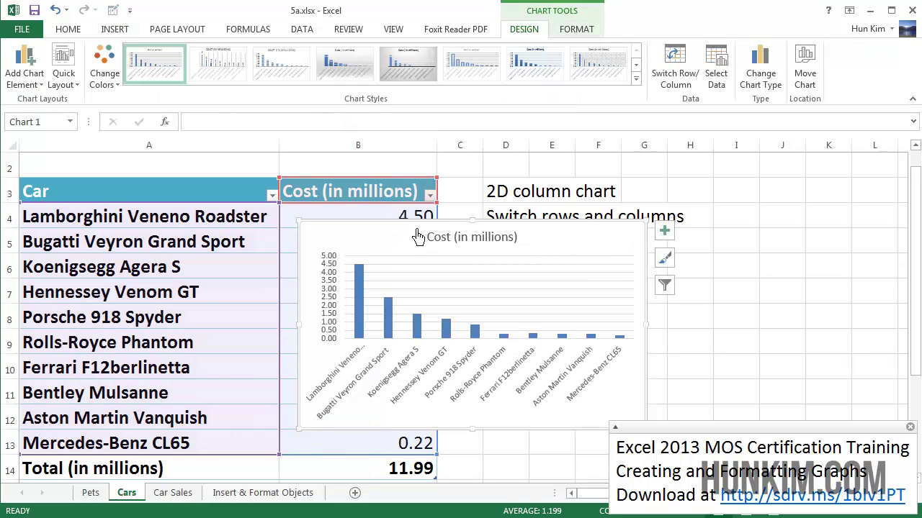
Move the column chart beside the table, just below the "Switch rows and columns" note
mouse_move(417, 237)
mouse_down()
mouse_move(399, 260)
mouse_move(525, 290)
mouse_move(557, 327)
mouse_move(560, 253)
mouse_move(564, 268)
mouse_up()
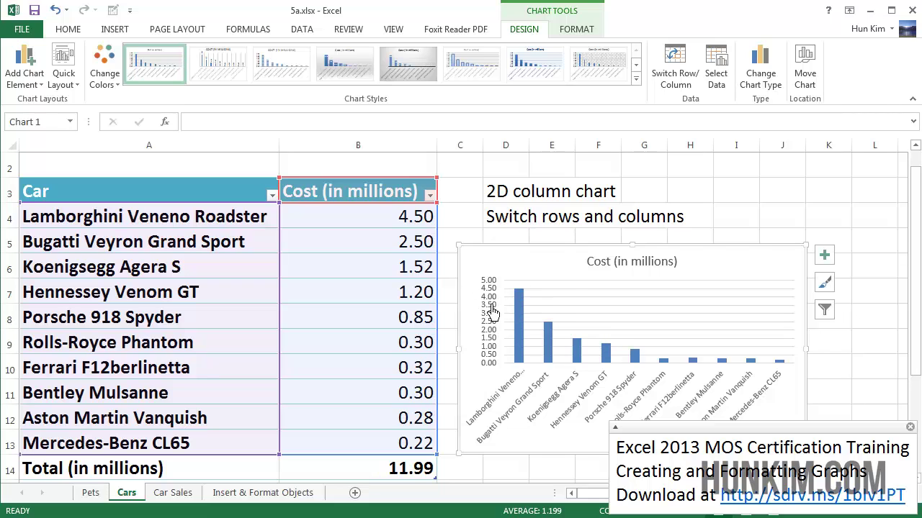
mouse_move(554, 264)
mouse_down()
mouse_move(556, 252)
mouse_move(548, 253)
mouse_up()
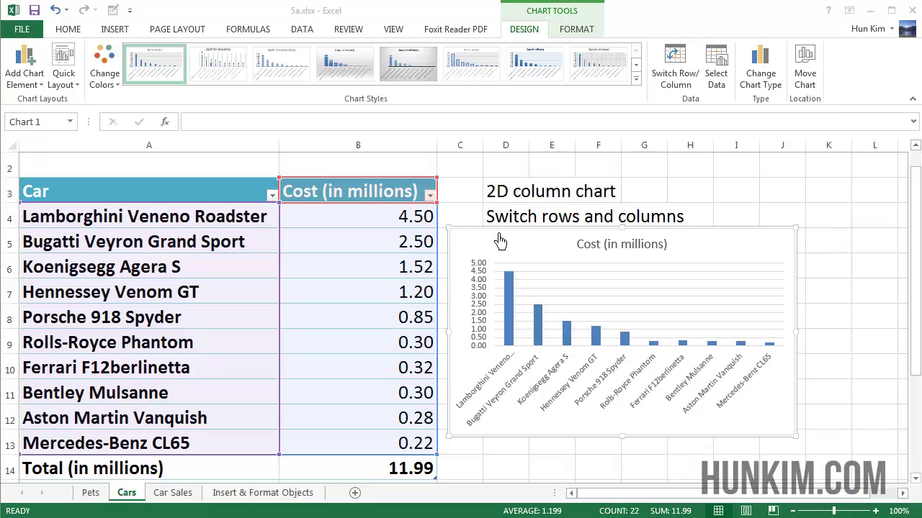
mouse_move(509, 253)
drag(496, 256, 510, 269)
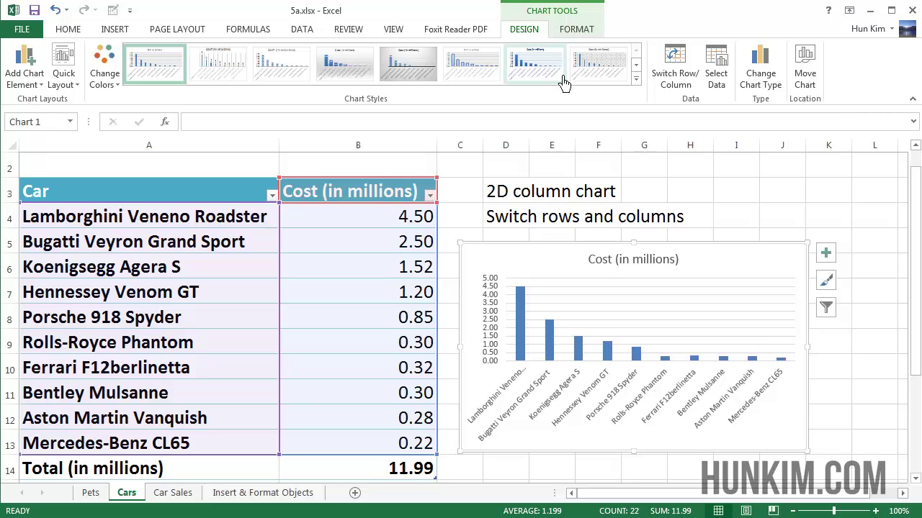
Switch the chart's rows and columns back and forth to compare both arrangements, ending with the original one
click(690, 79)
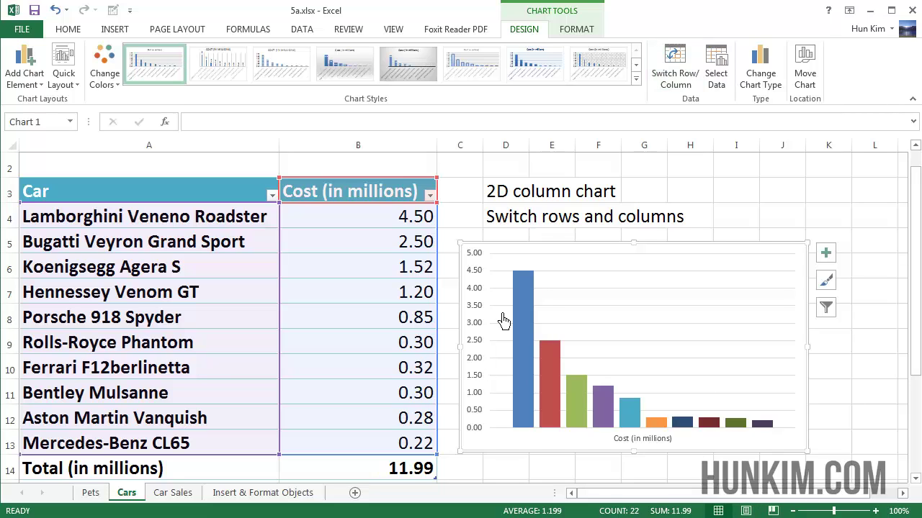
mouse_move(529, 295)
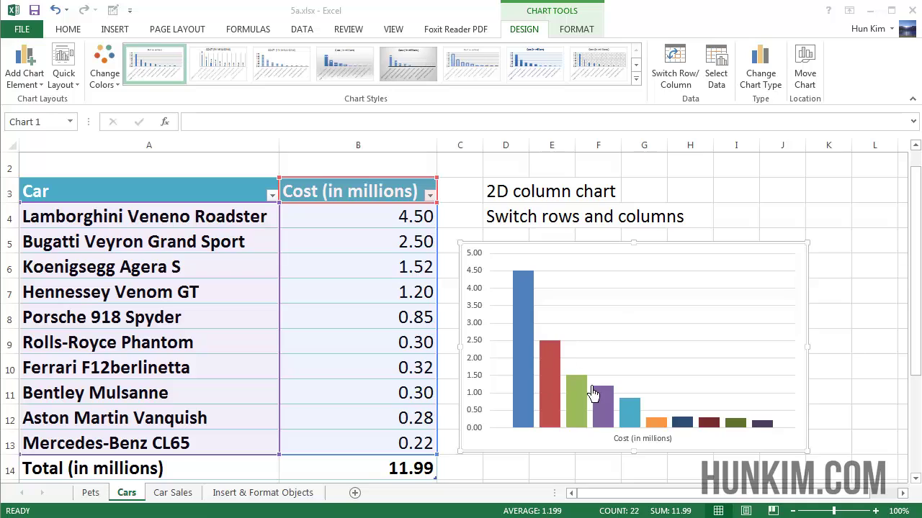
click(683, 72)
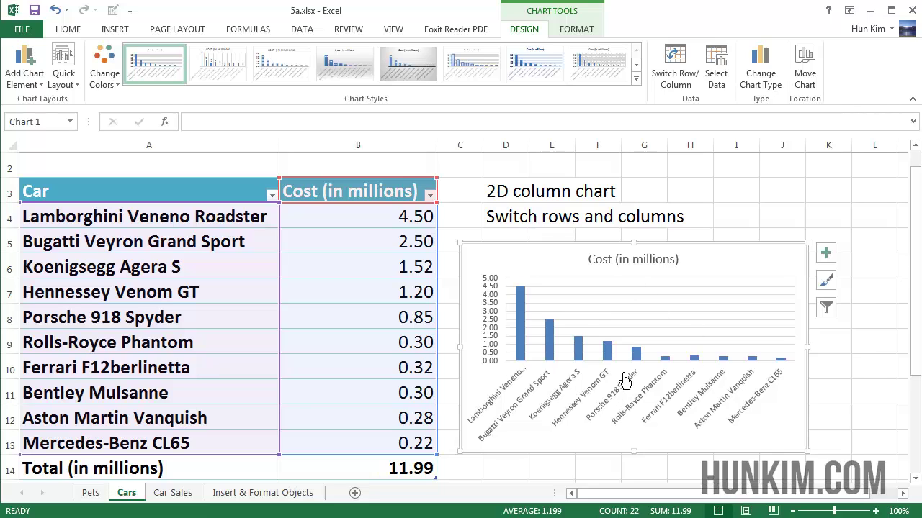
click(681, 72)
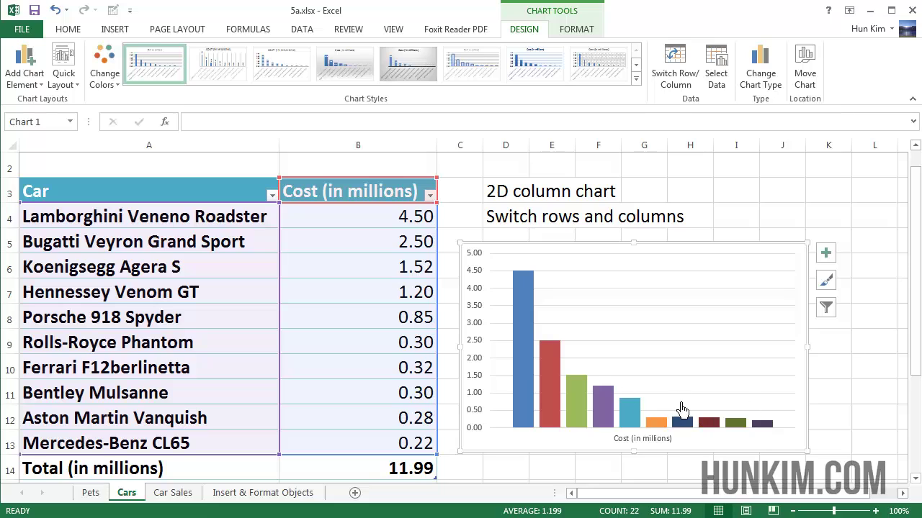
click(675, 72)
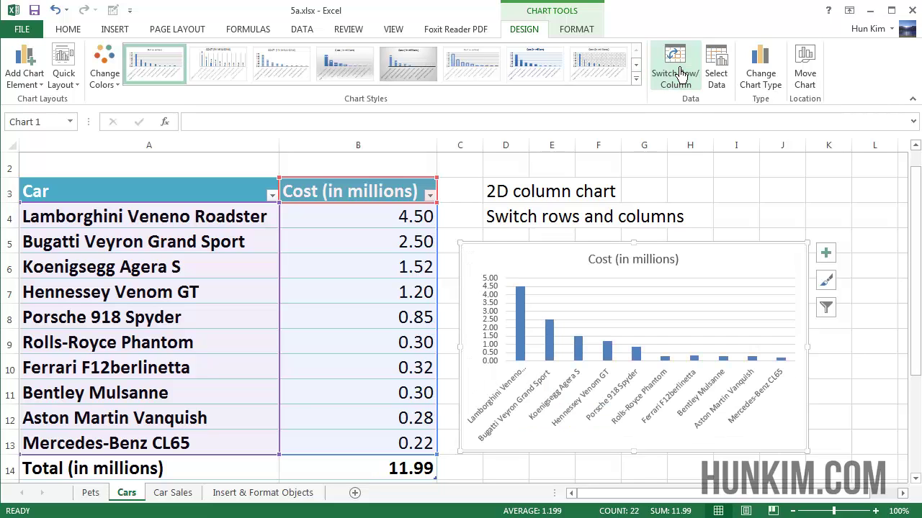
Apply chart Style 7 to the car cost column chart
click(526, 328)
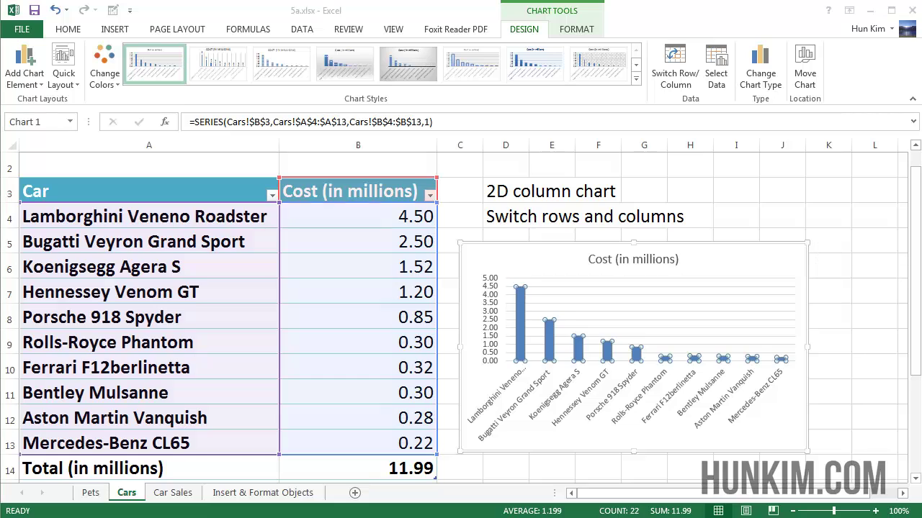
key(Escape)
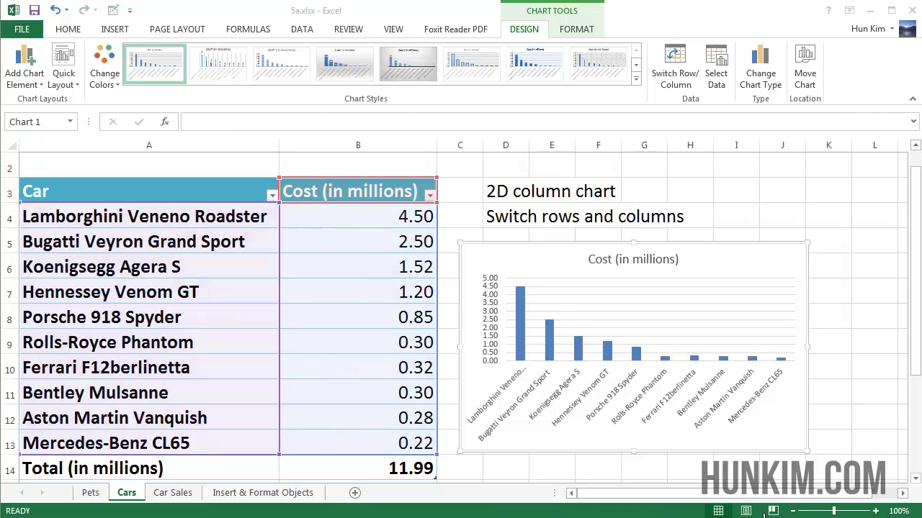
click(734, 270)
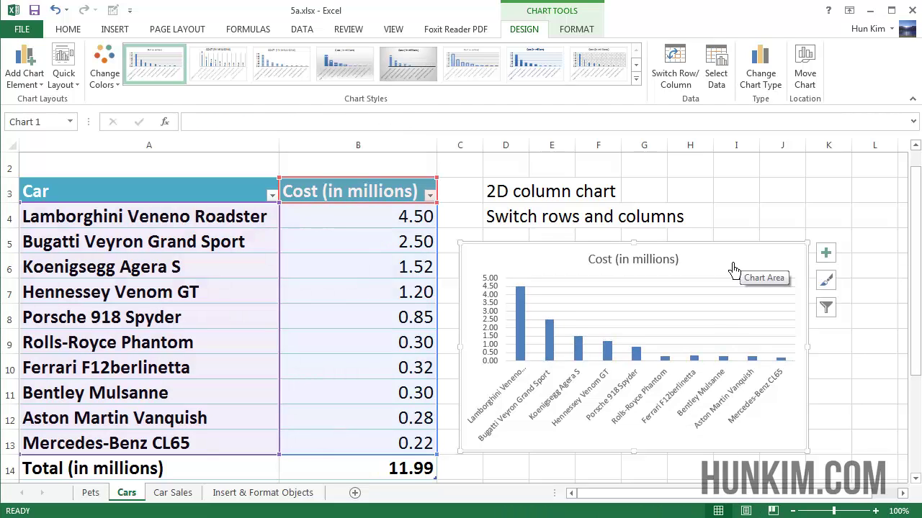
click(837, 288)
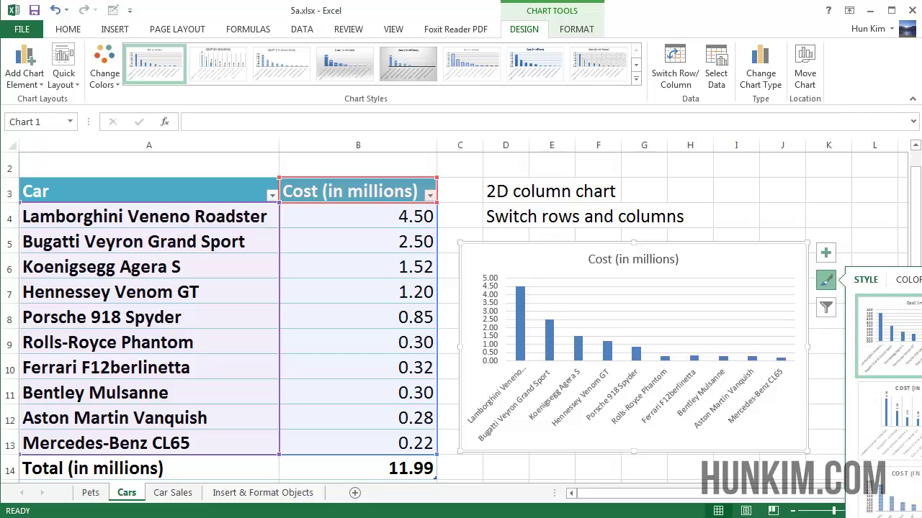
scroll(893, 432, down, 5)
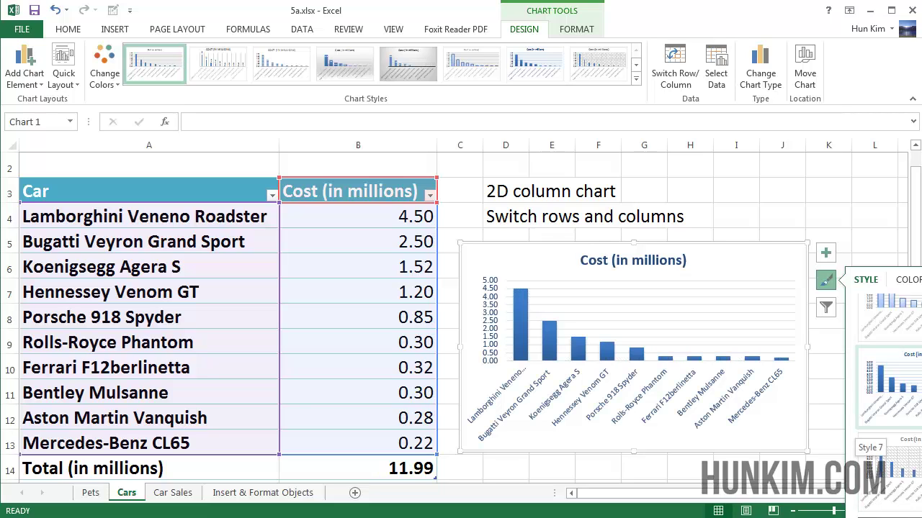
click(889, 389)
scroll(885, 374, down, 5)
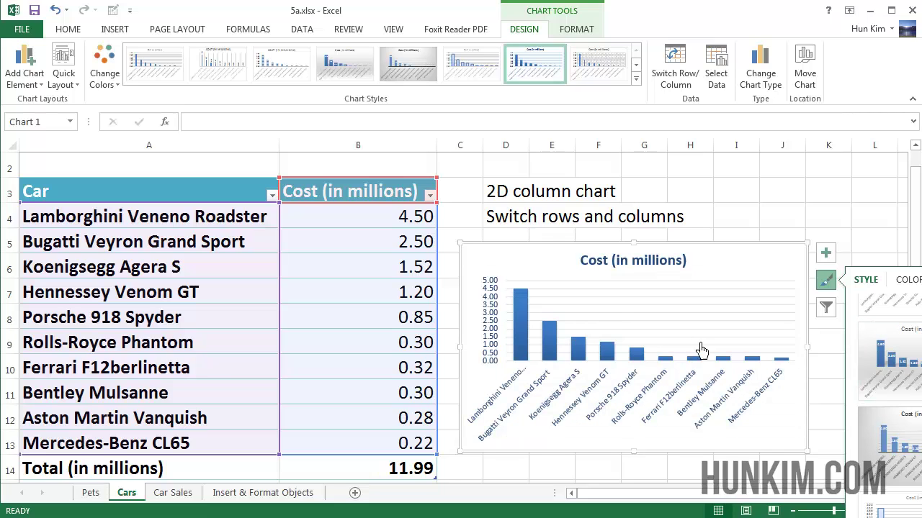
Recolor the chart's columns red using the third Colorful palette
click(533, 324)
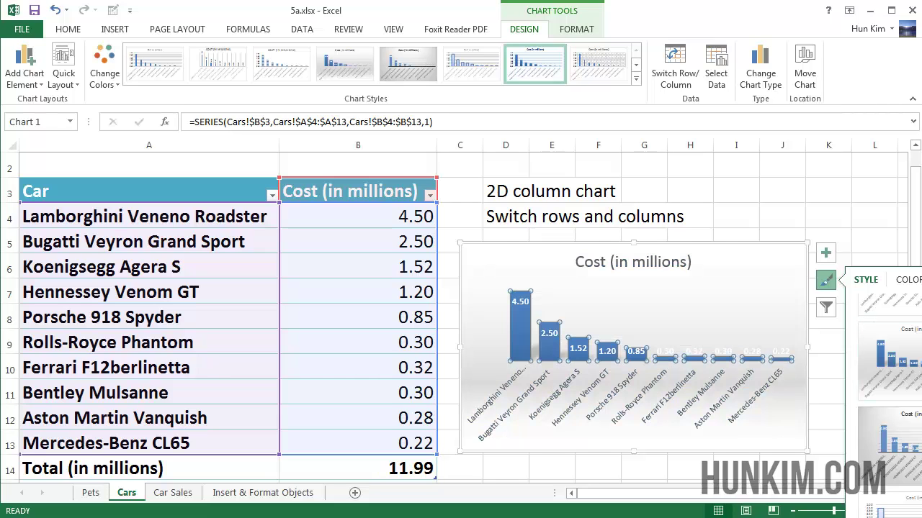
click(915, 281)
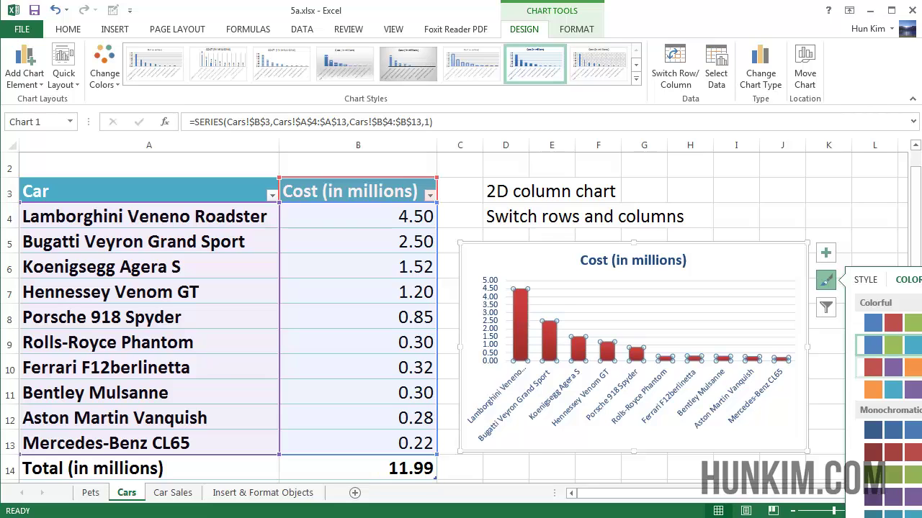
click(911, 368)
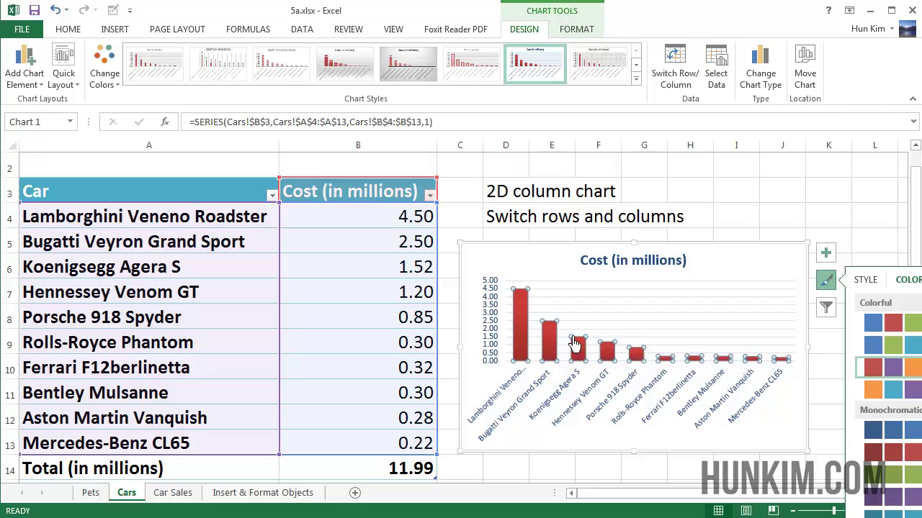
Fill only the Bugatti Veyron Grand Sport column with light blue
click(560, 333)
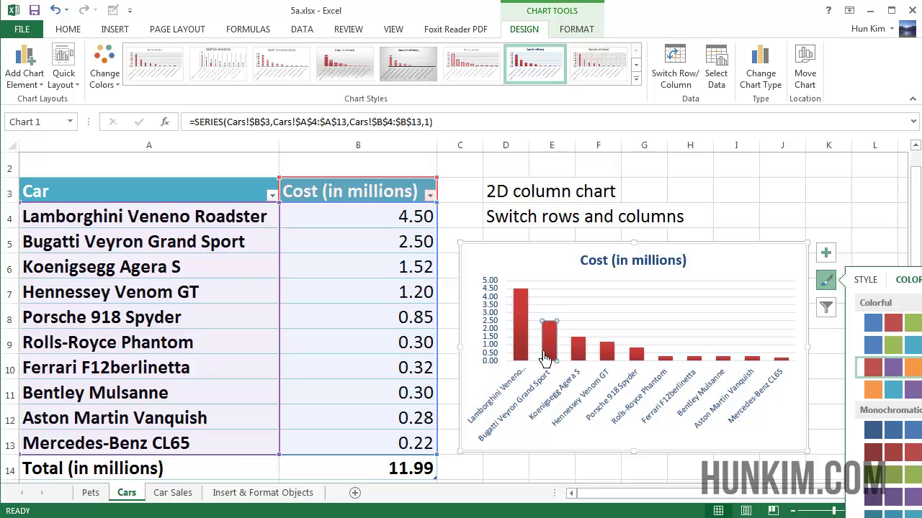
mouse_move(558, 351)
double_click(560, 359)
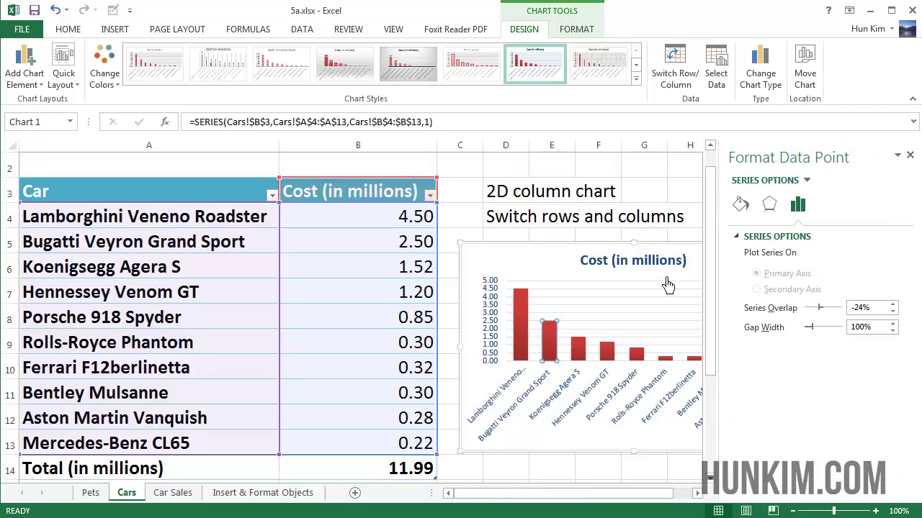
click(742, 206)
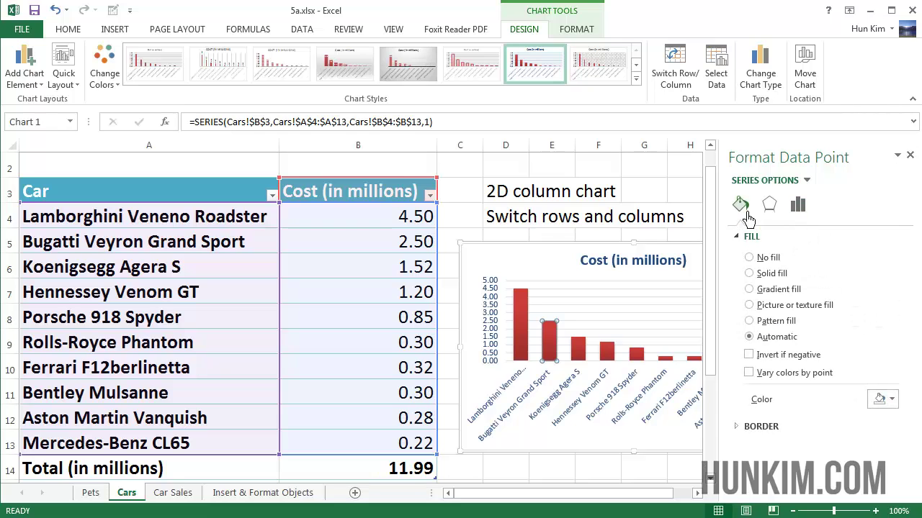
click(886, 400)
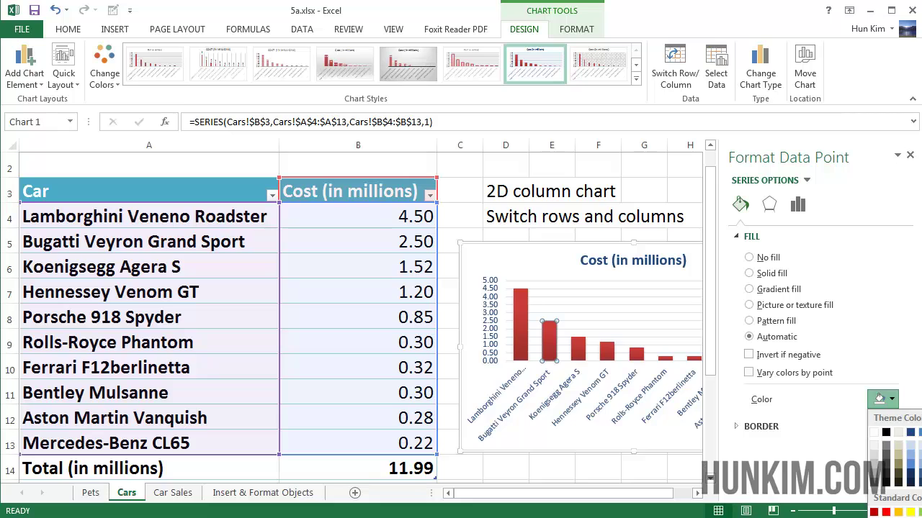
click(918, 512)
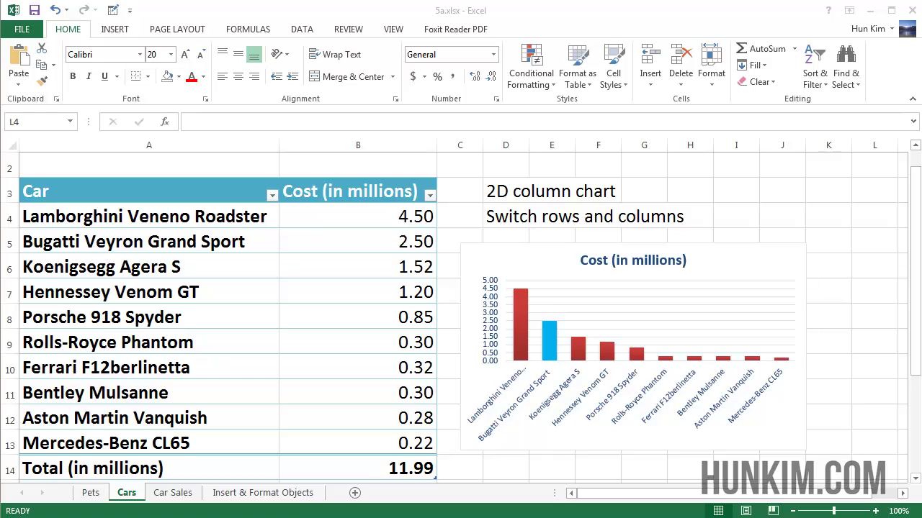
Select the car cost chart and display its design options
click(729, 283)
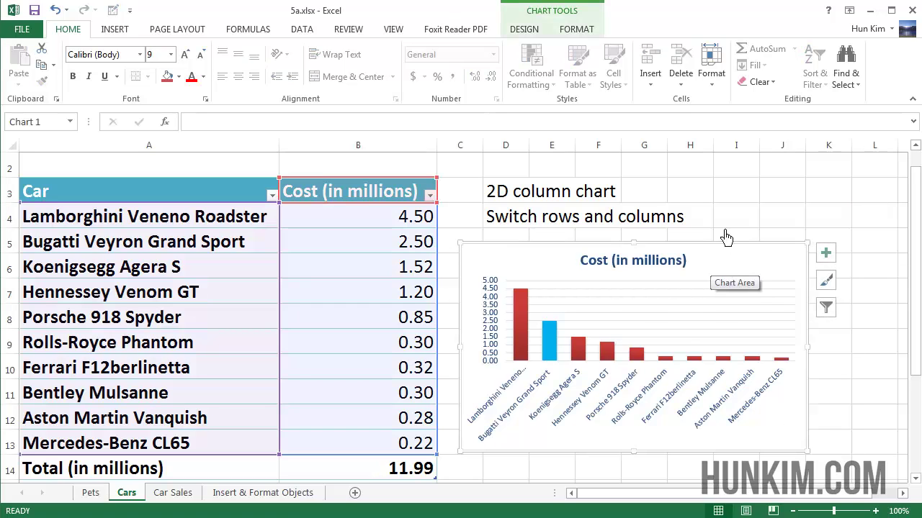
click(541, 33)
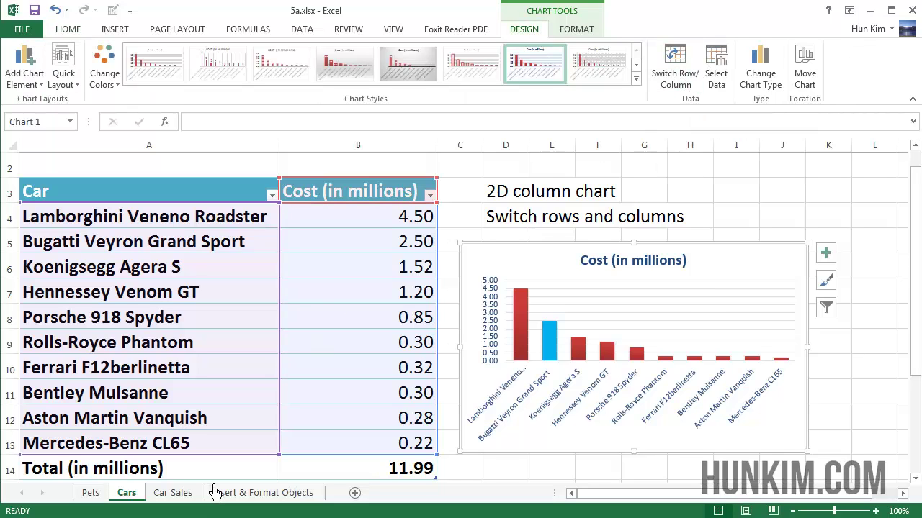
Go to the Car Sales sheet and examine its January and February figures, totals, chart and the practice notes beside it
click(174, 497)
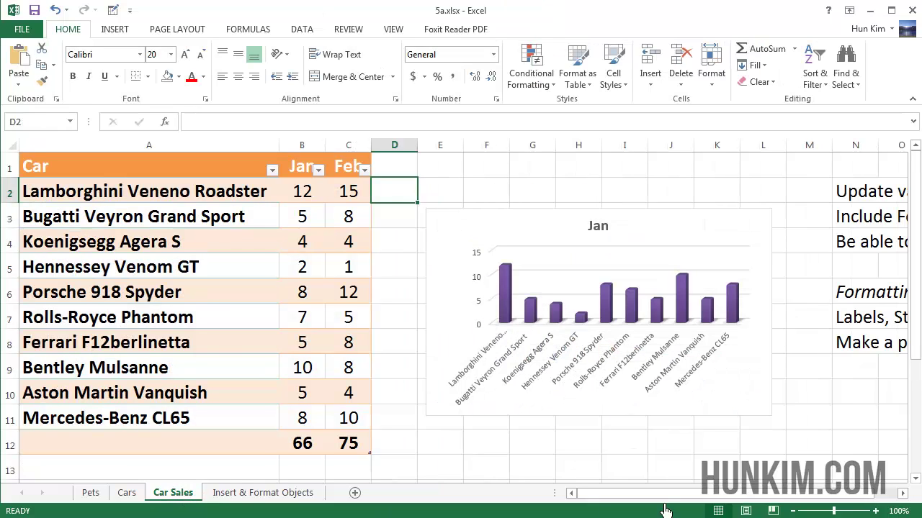
click(720, 517)
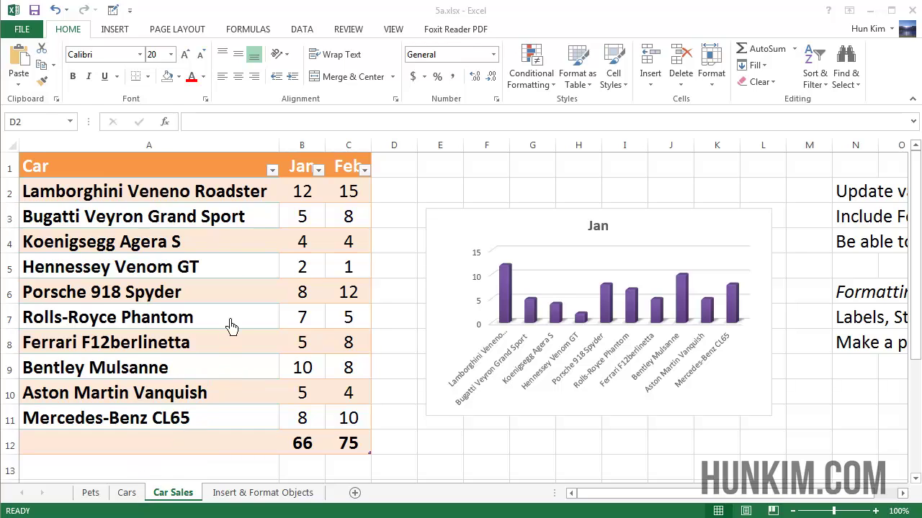
click(278, 220)
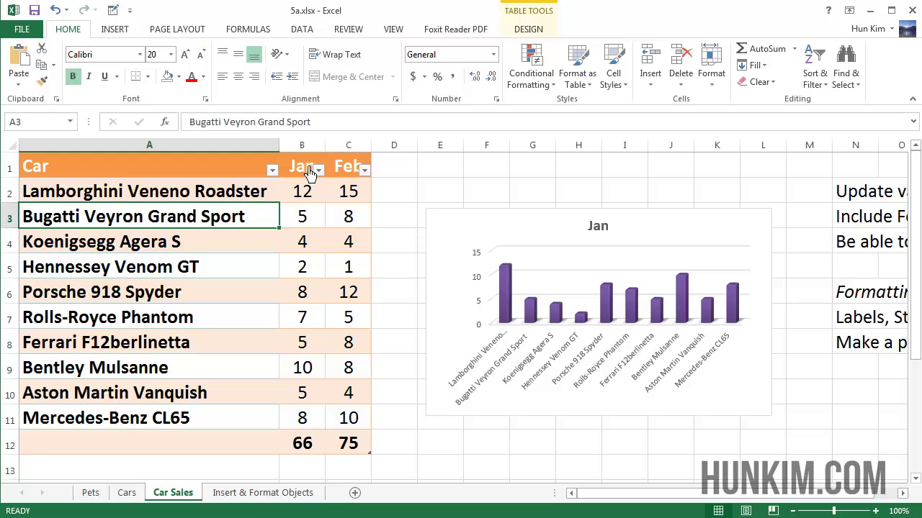
click(311, 196)
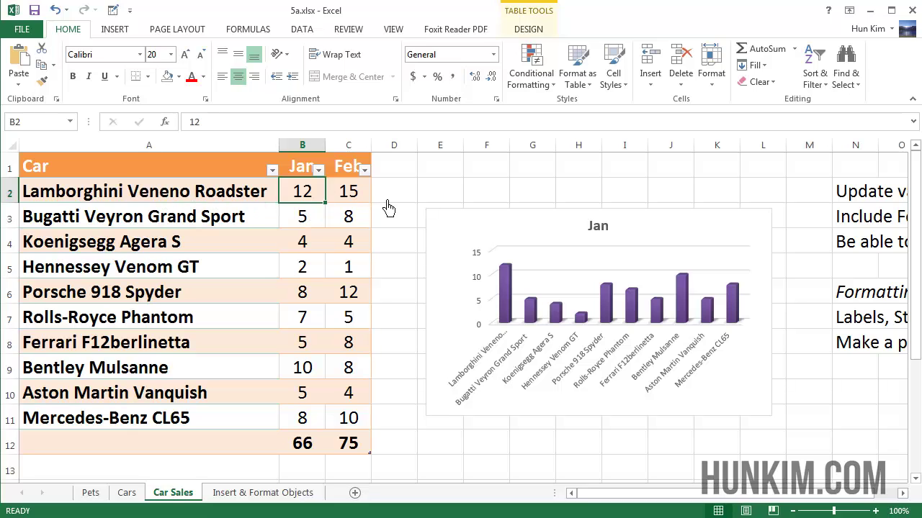
click(362, 201)
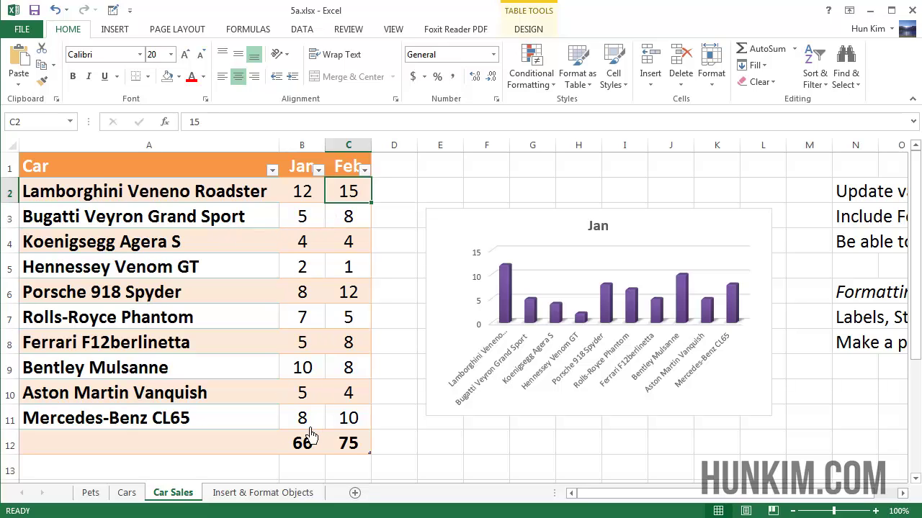
click(322, 451)
click(360, 450)
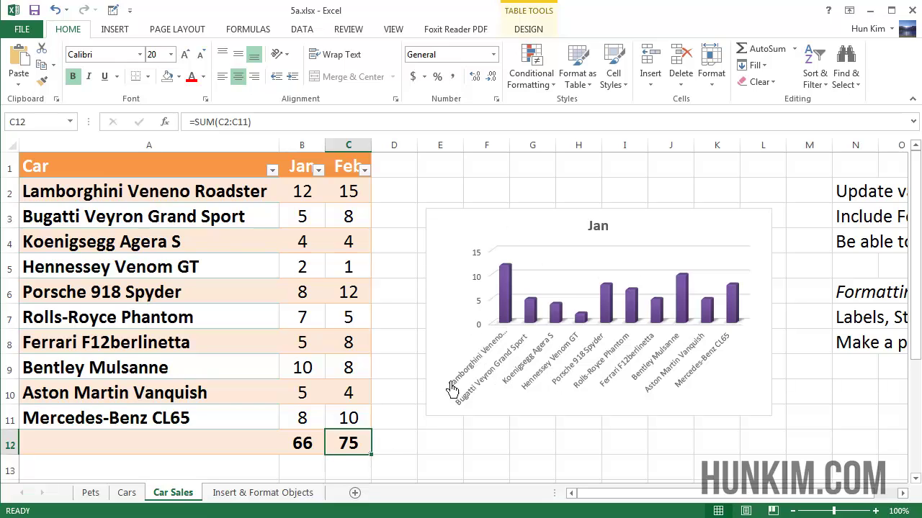
click(760, 517)
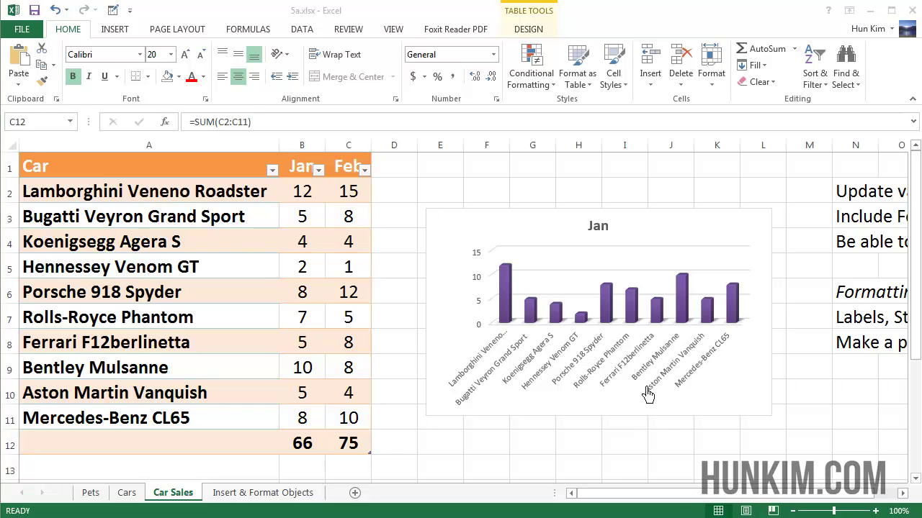
click(619, 507)
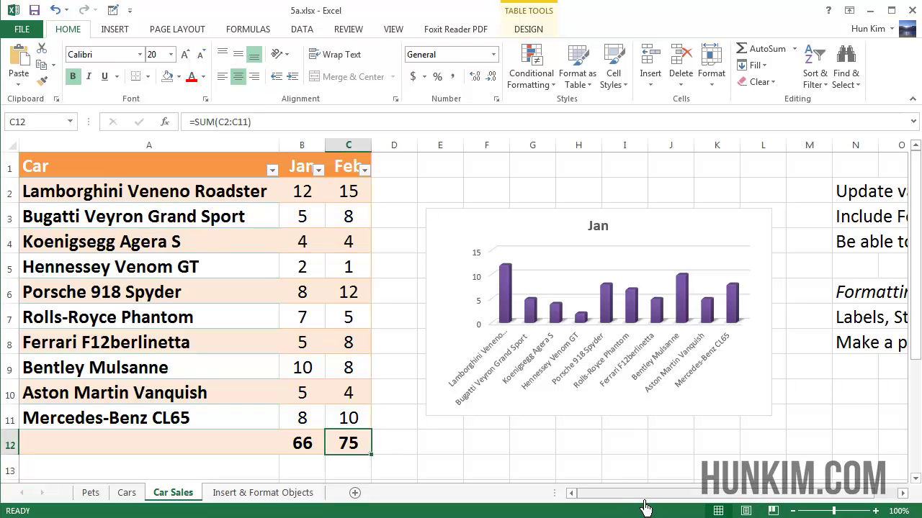
drag(644, 508, 708, 507)
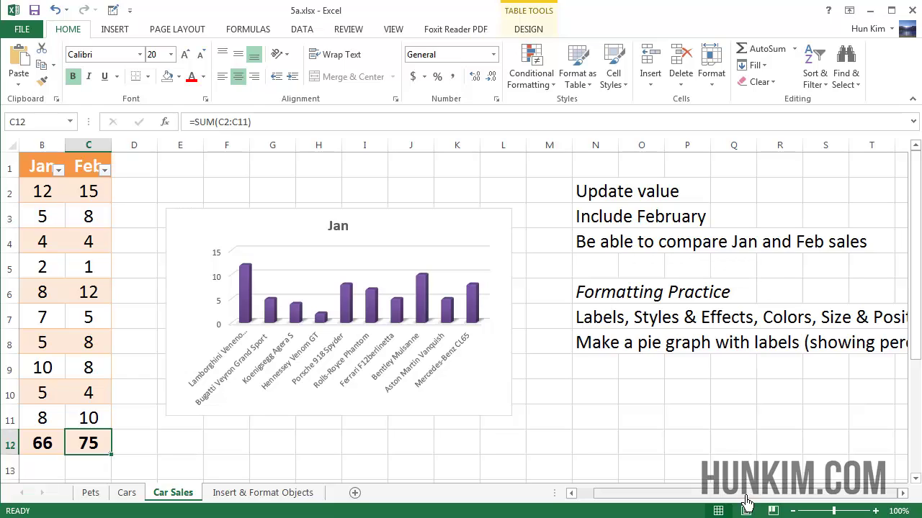
drag(746, 504, 711, 502)
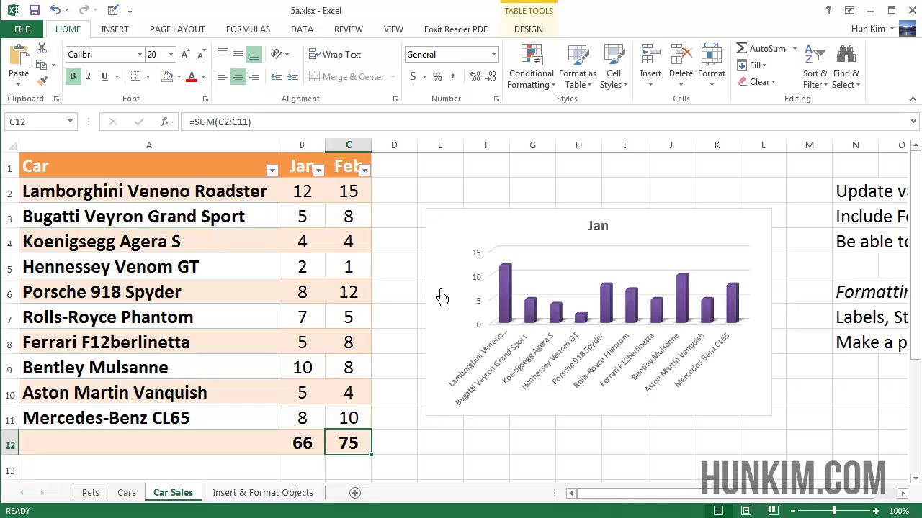
Extend the Jan sales chart's data range to include the Feb values in C2:C11
click(464, 295)
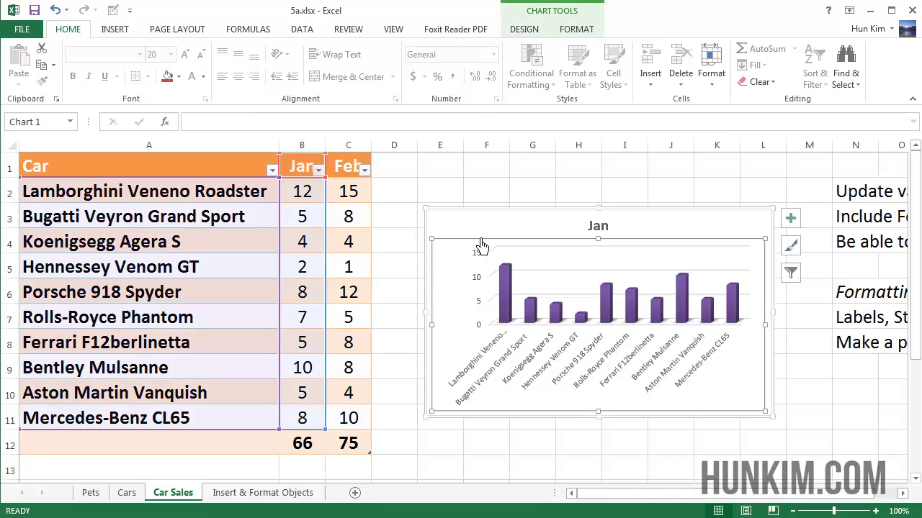
drag(487, 245, 490, 245)
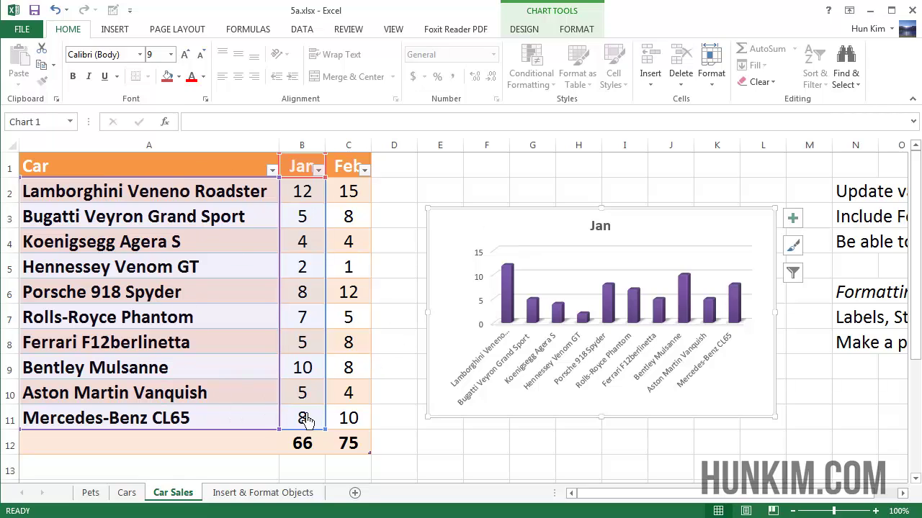
drag(331, 435, 332, 435)
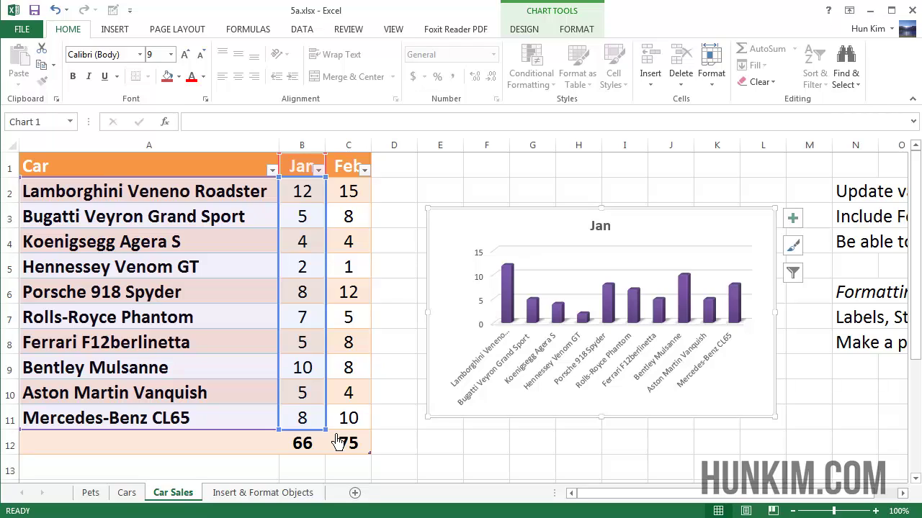
drag(337, 436, 373, 435)
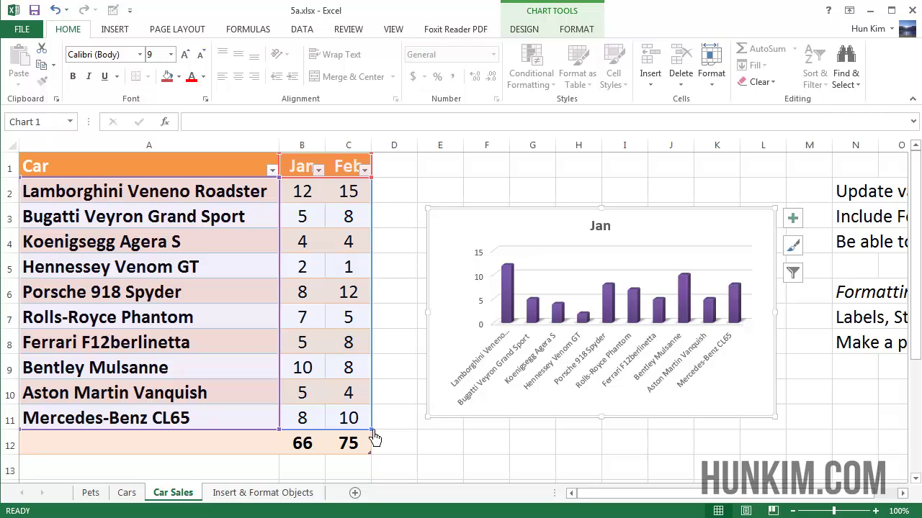
drag(373, 435, 372, 434)
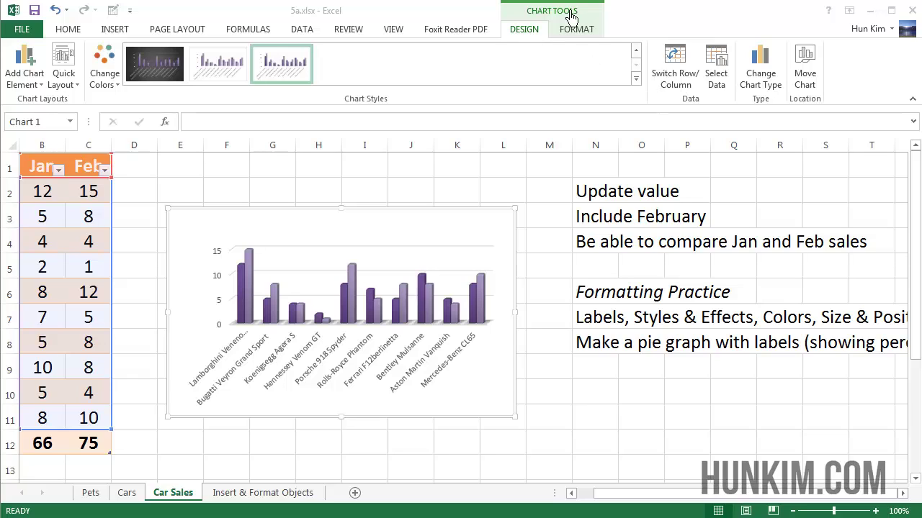
Switch the sales chart's rows and columns to group by month, and switch them back to group by car
click(686, 66)
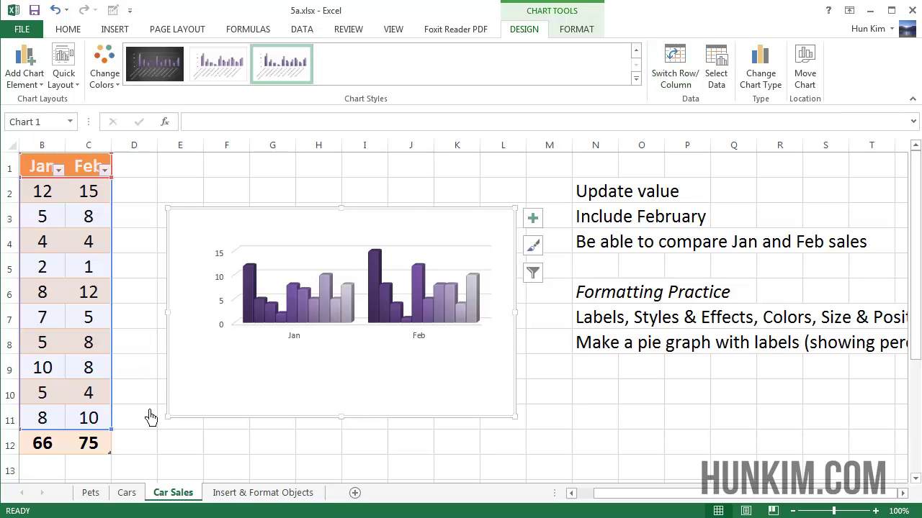
click(229, 476)
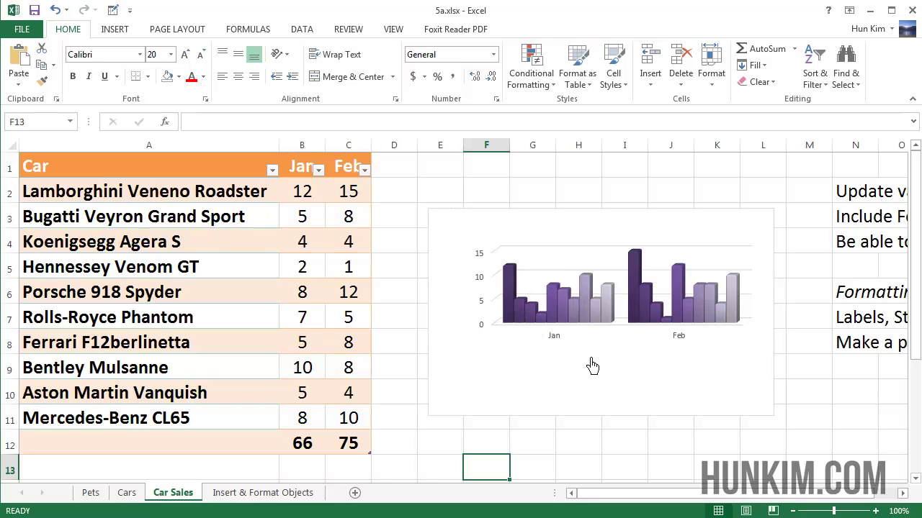
scroll(592, 368, right, 3)
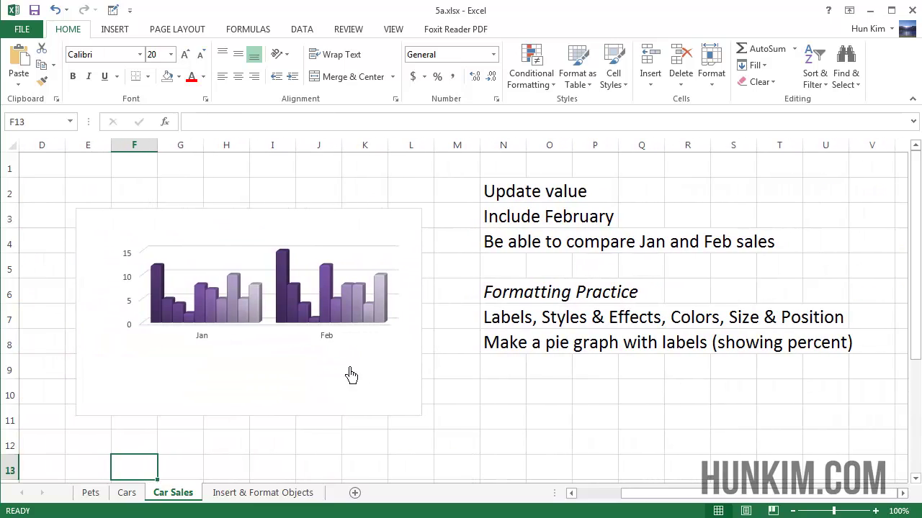
click(351, 372)
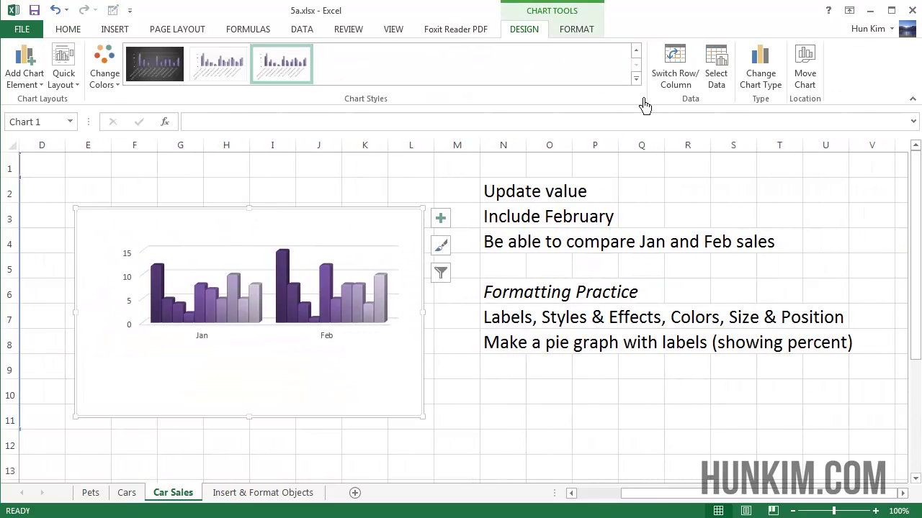
click(674, 58)
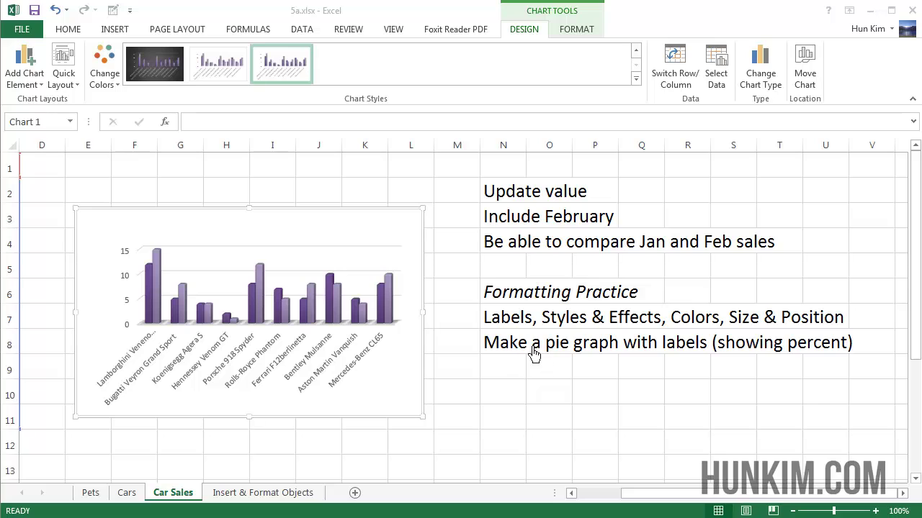
Move the sales chart up so its upper-left corner sits at about cell E2
click(70, 265)
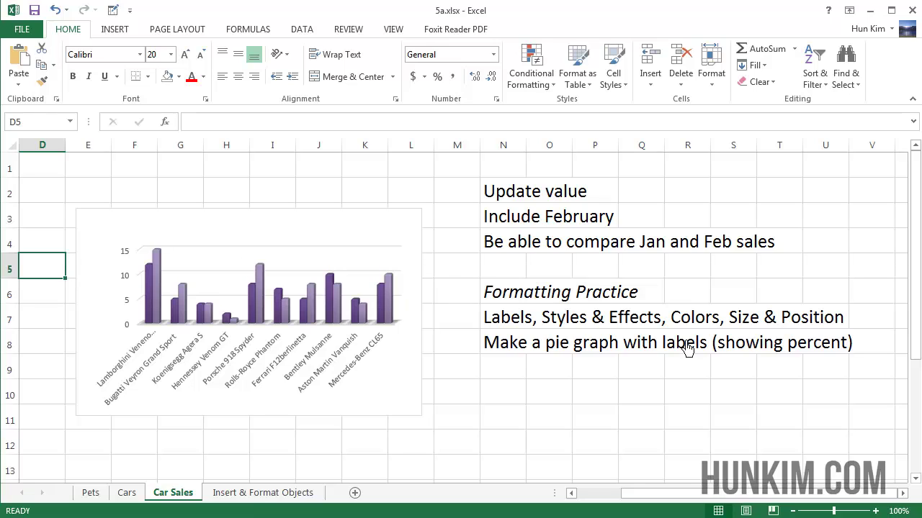
click(113, 244)
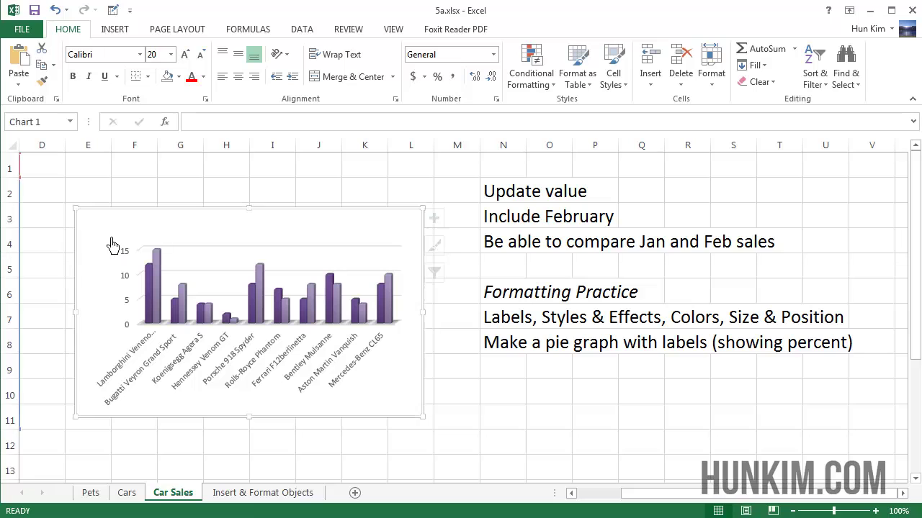
drag(113, 244, 103, 210)
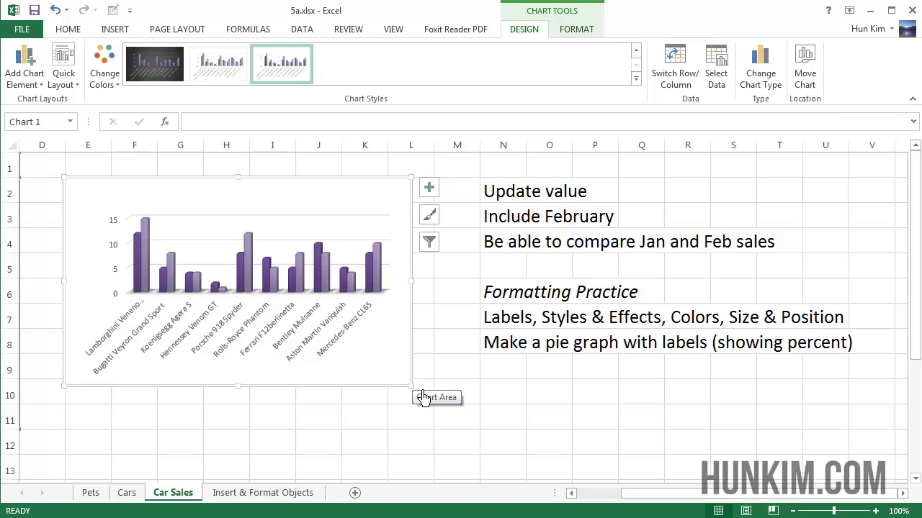
Try resizing the sales chart freely to a small flat shape and to a wide flat shape, undoing each resize
drag(422, 396, 340, 247)
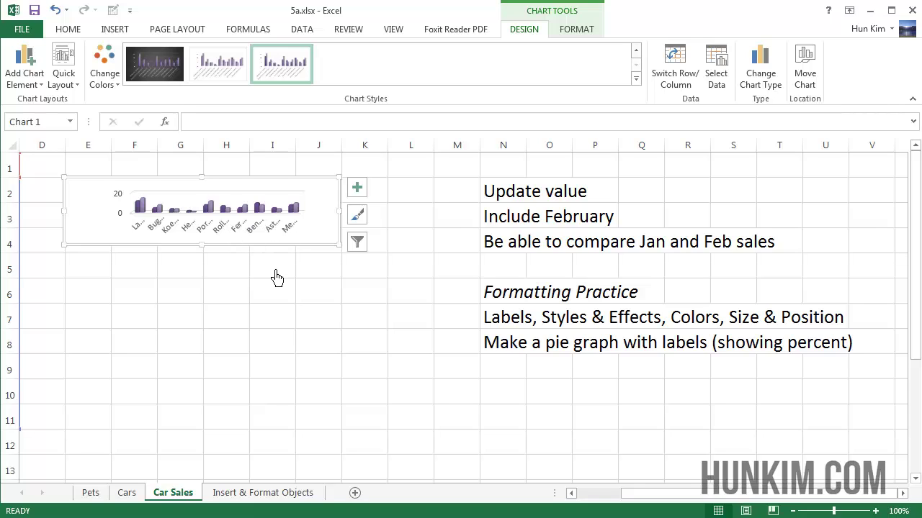
key(ctrl+z)
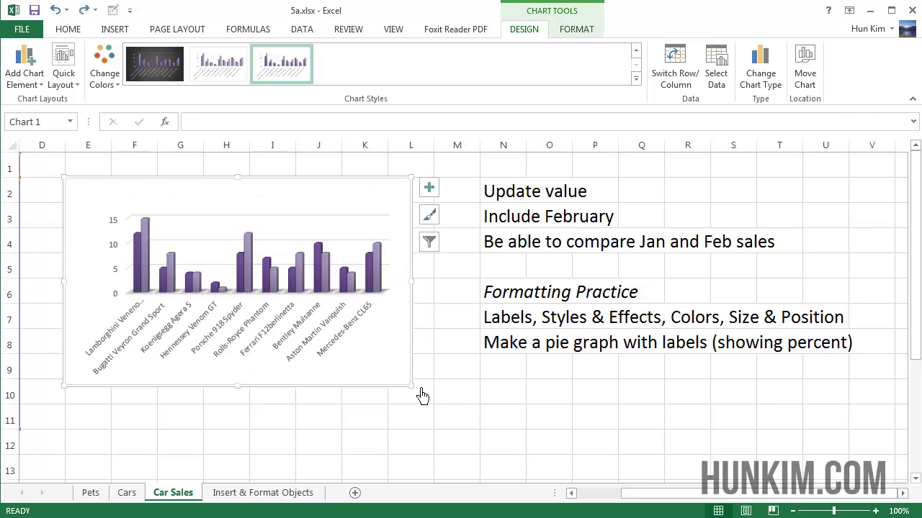
drag(422, 396, 513, 297)
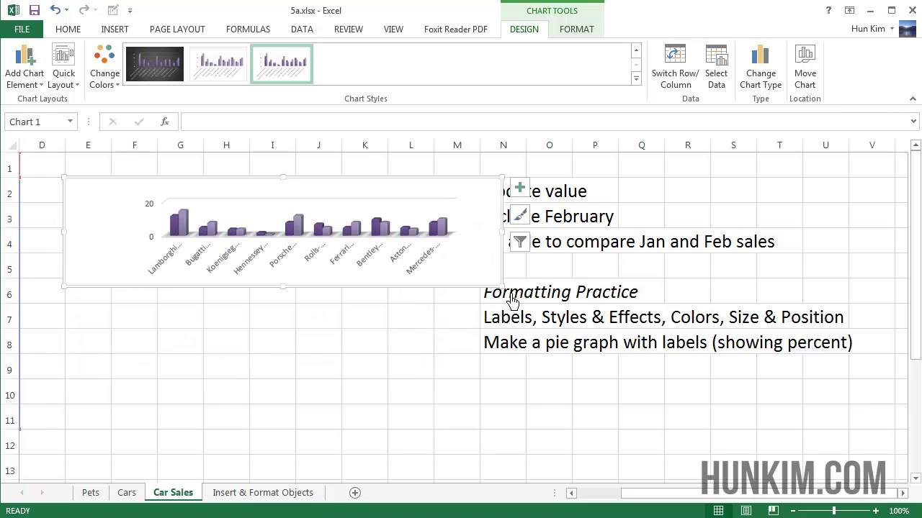
key(ctrl+z)
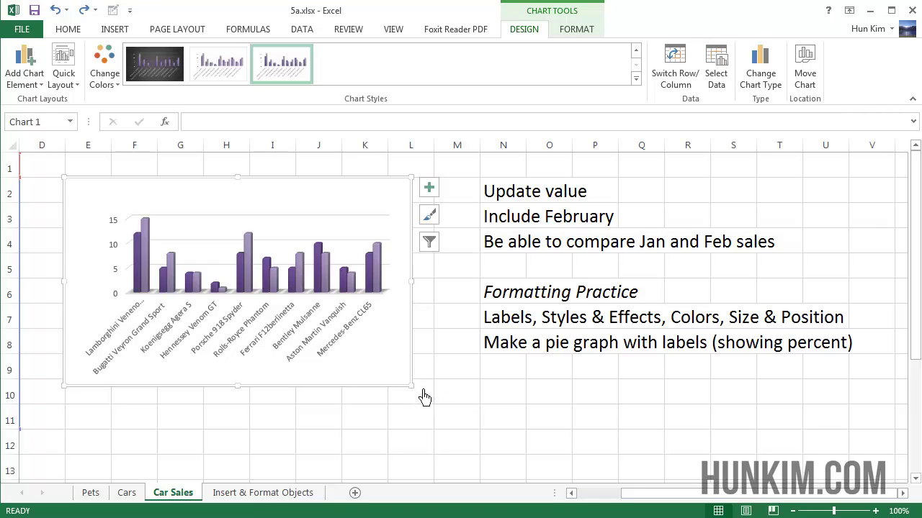
Enlarge the sales chart proportionally until its lower-right corner reaches about cell M11, and reselect the whole chart area
drag(424, 396, 447, 417)
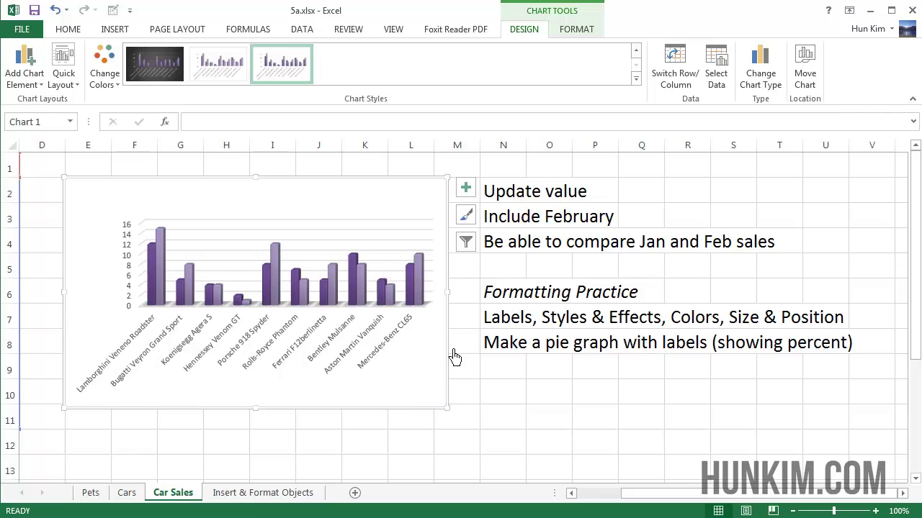
click(416, 376)
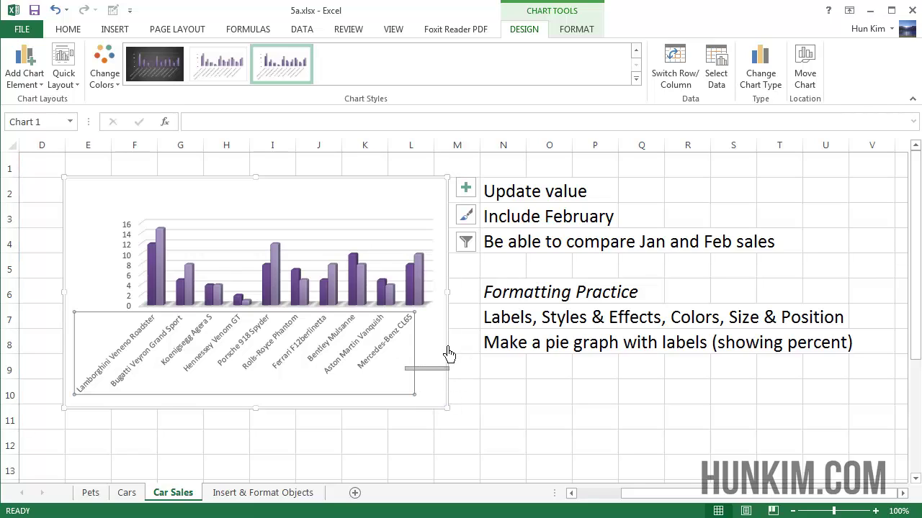
click(447, 355)
click(430, 205)
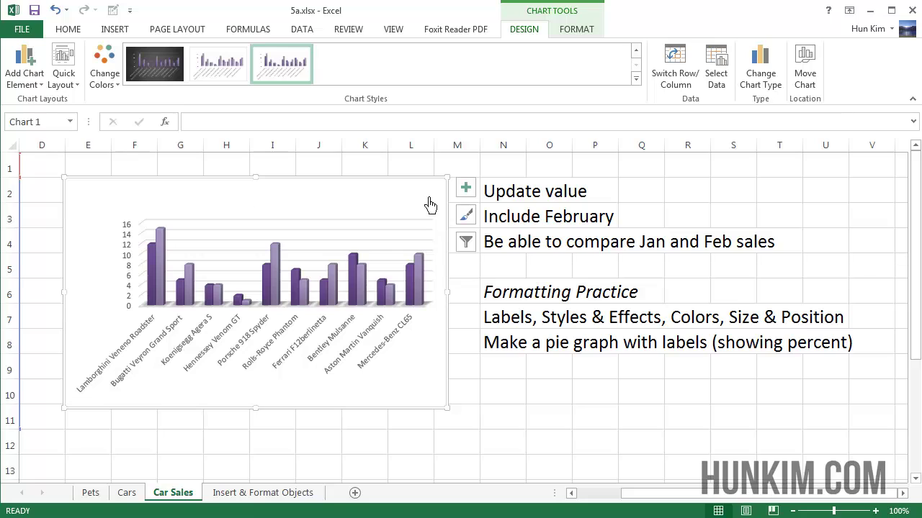
Open the sales chart area's formatting options, look through its fill and size sections, and close them
double_click(431, 207)
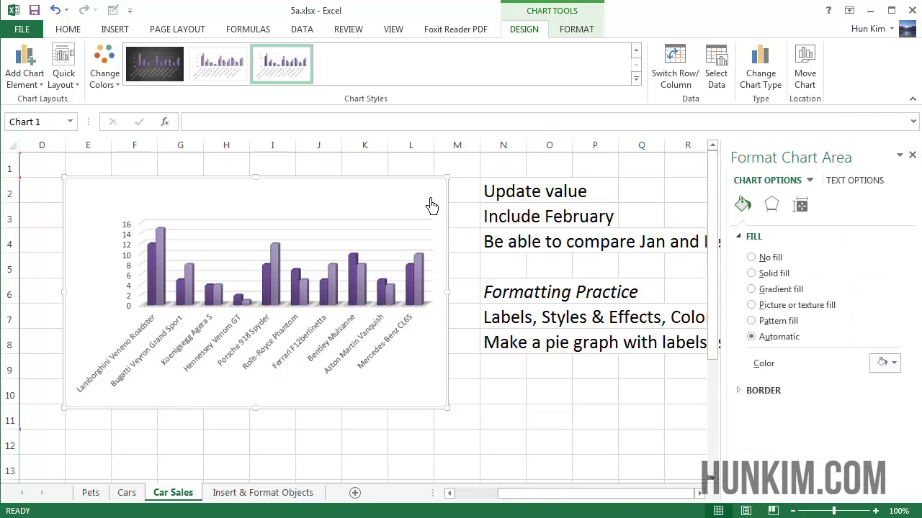
right_click(426, 208)
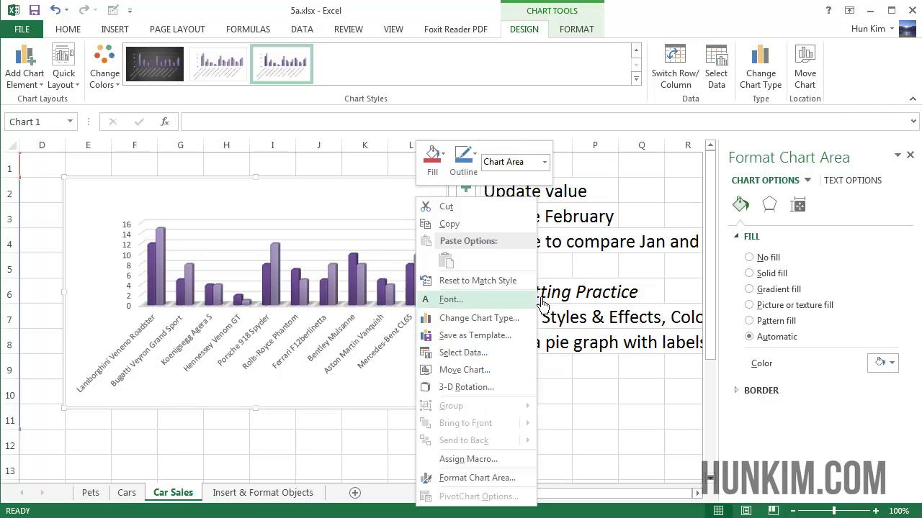
click(797, 205)
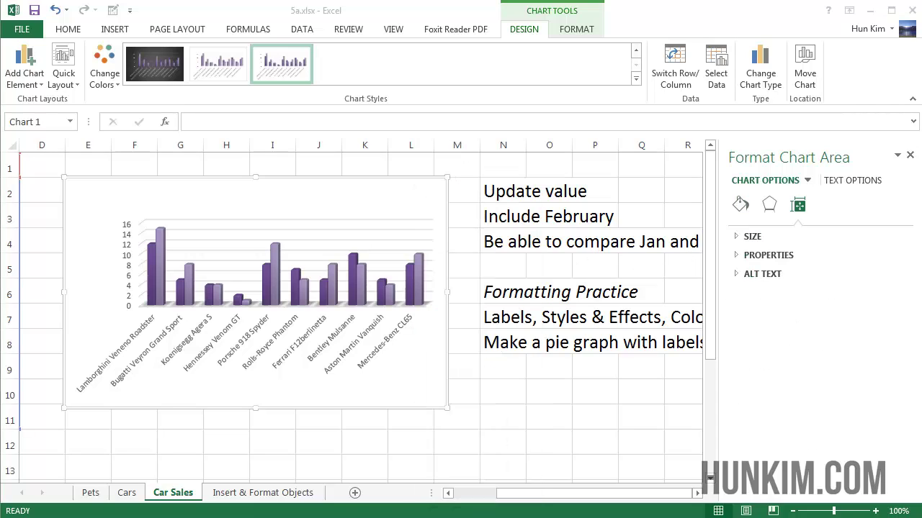
right_click(422, 202)
right_click(411, 206)
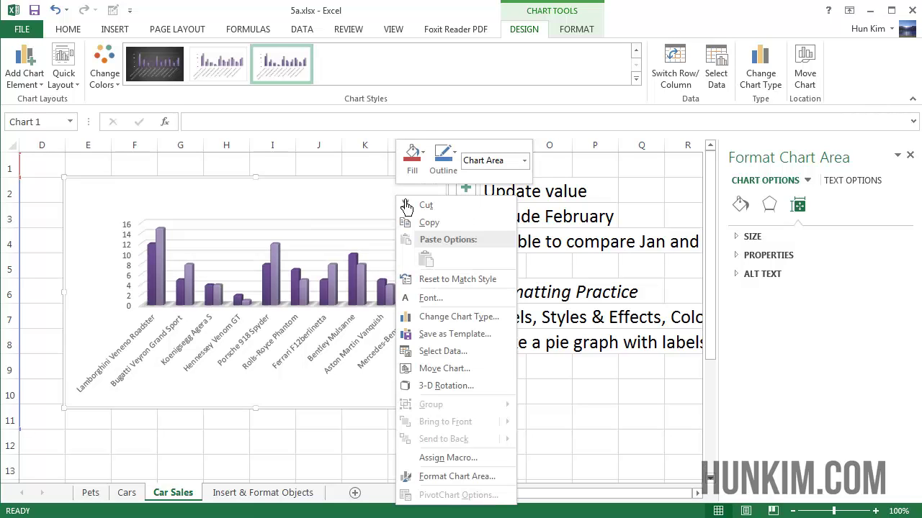
click(458, 476)
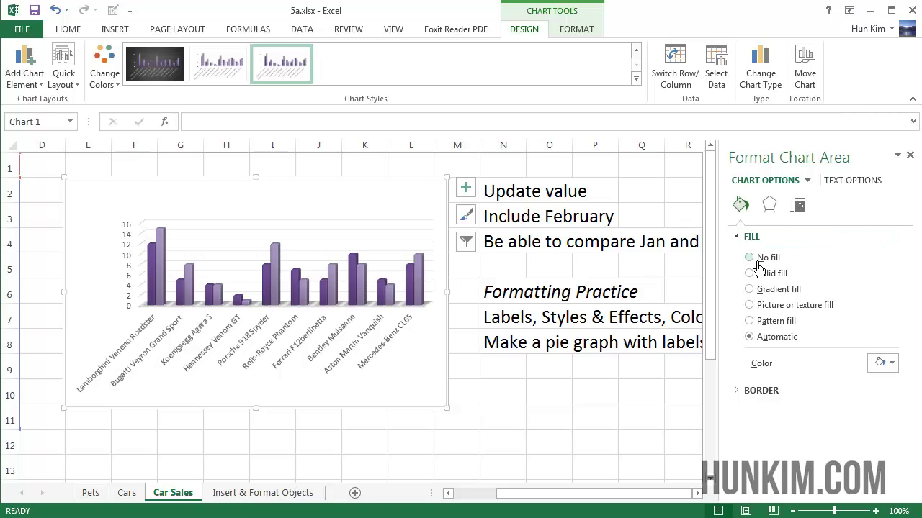
click(514, 418)
click(525, 396)
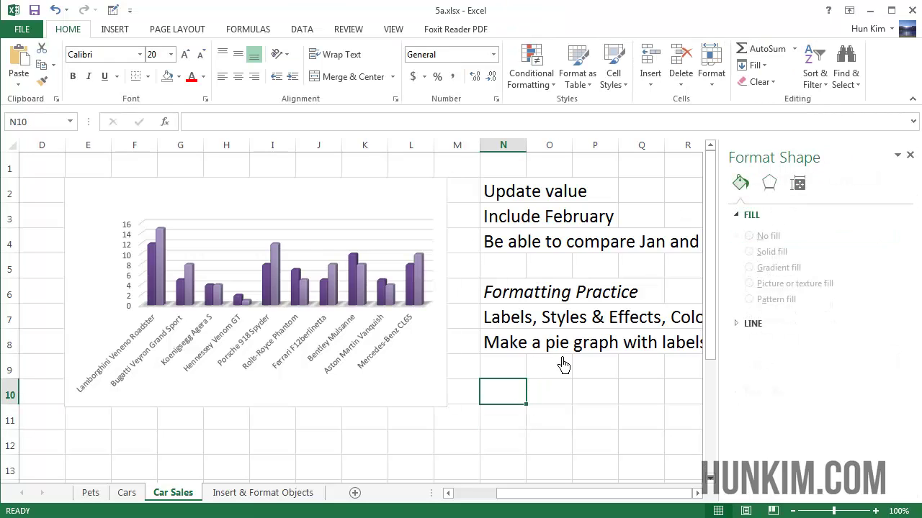
click(911, 155)
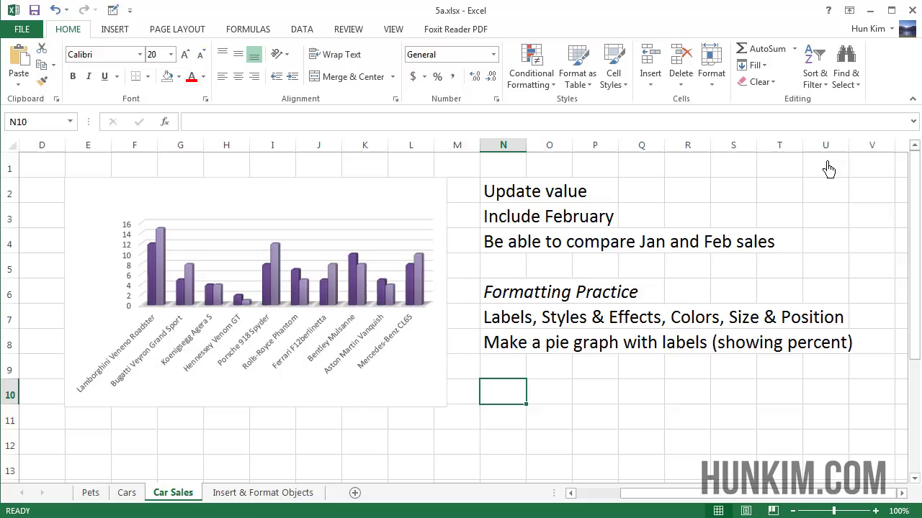
Set the sales chart's height to 4 inches and its width to 6 inches in the chart area's size settings
click(442, 208)
double_click(442, 209)
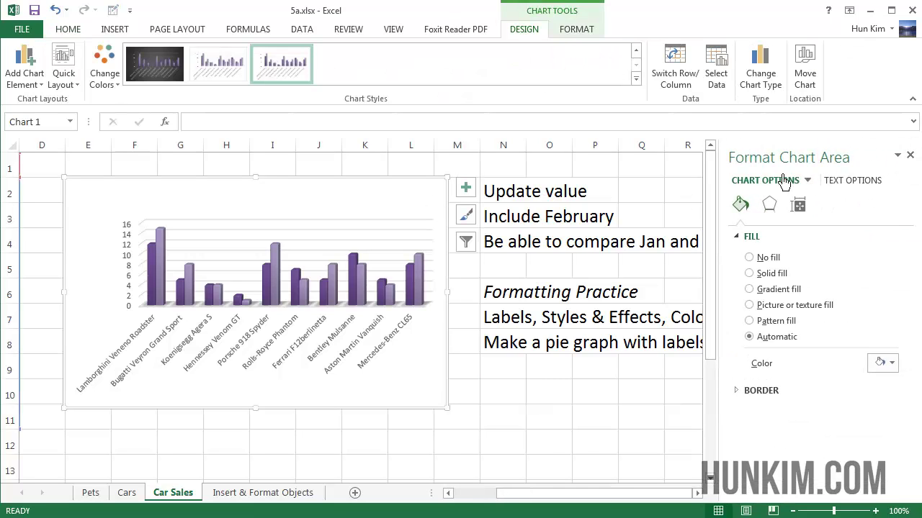
click(811, 211)
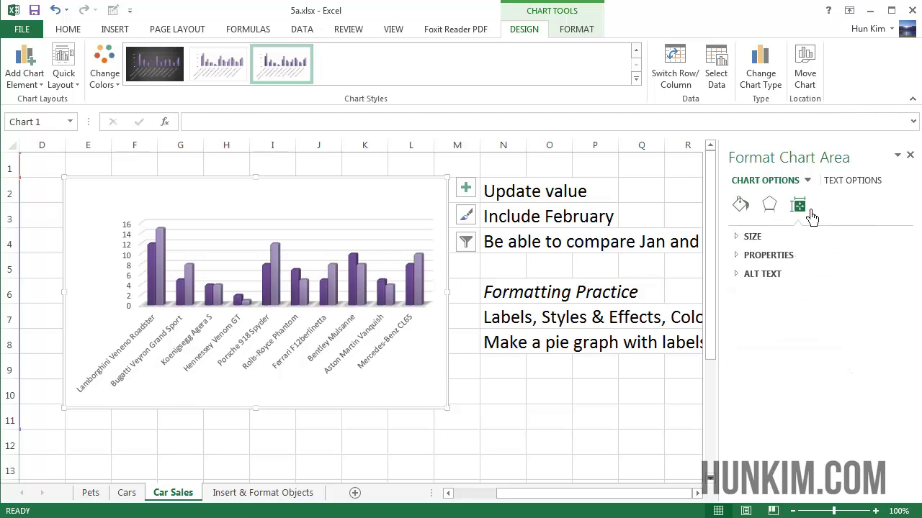
click(753, 241)
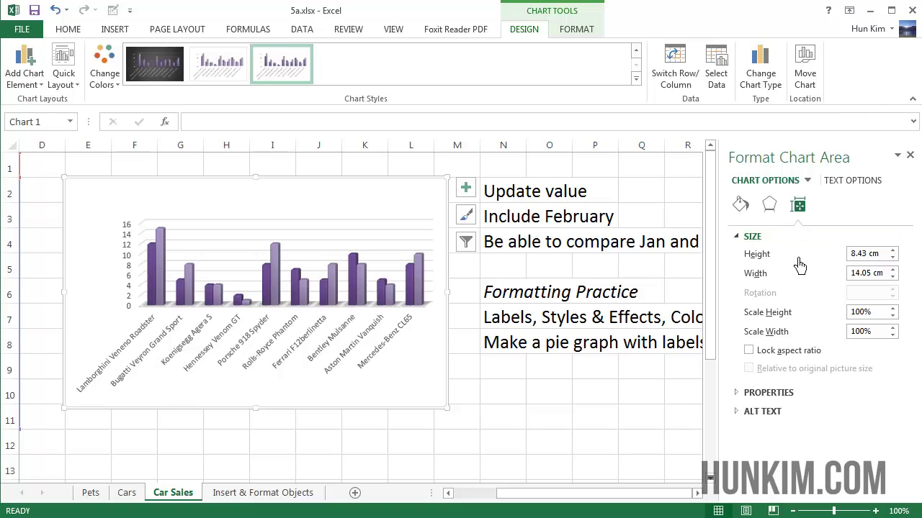
click(873, 255)
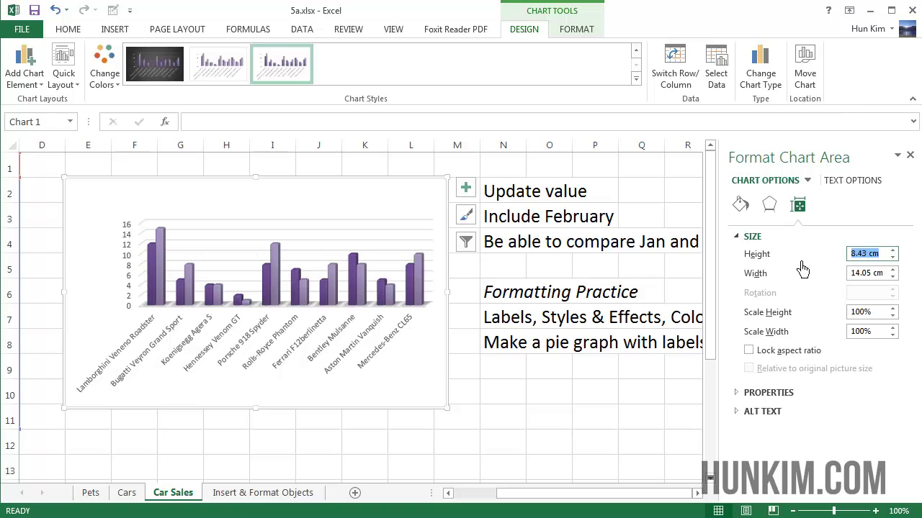
text(4)
double_click(871, 275)
click(873, 281)
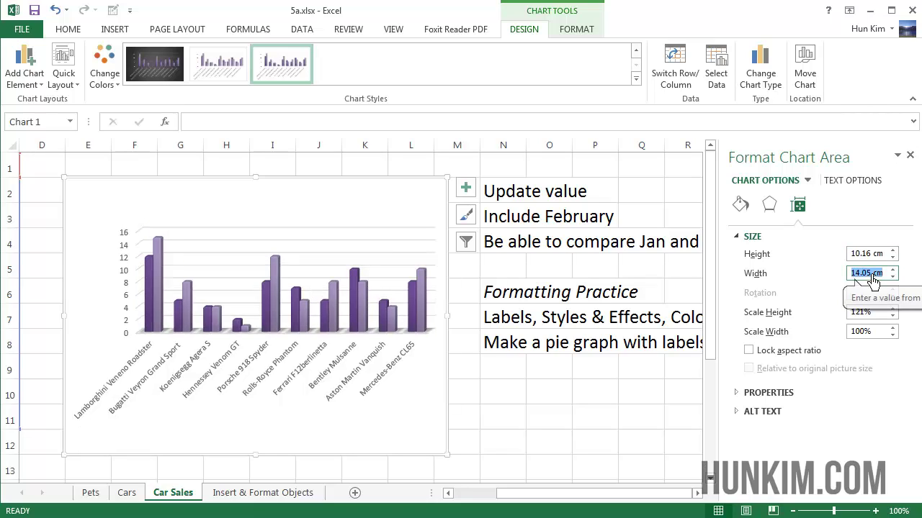
text(6")
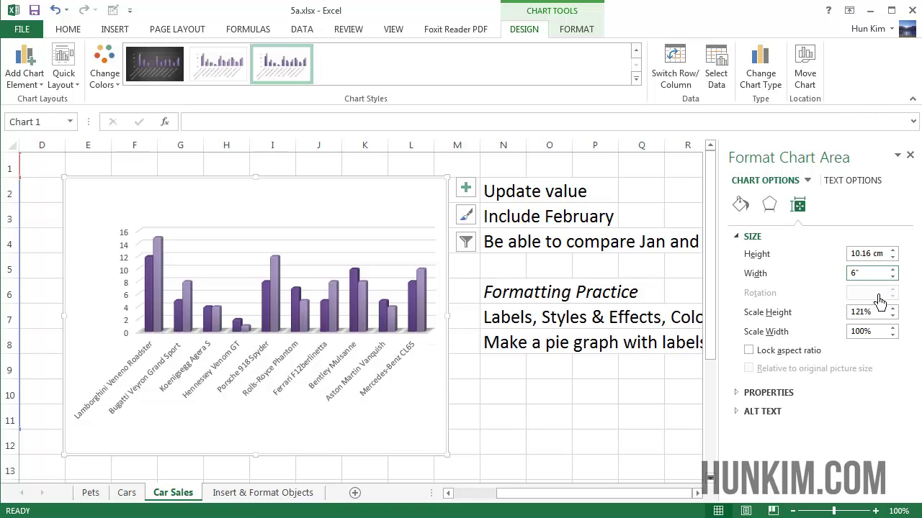
key(Return)
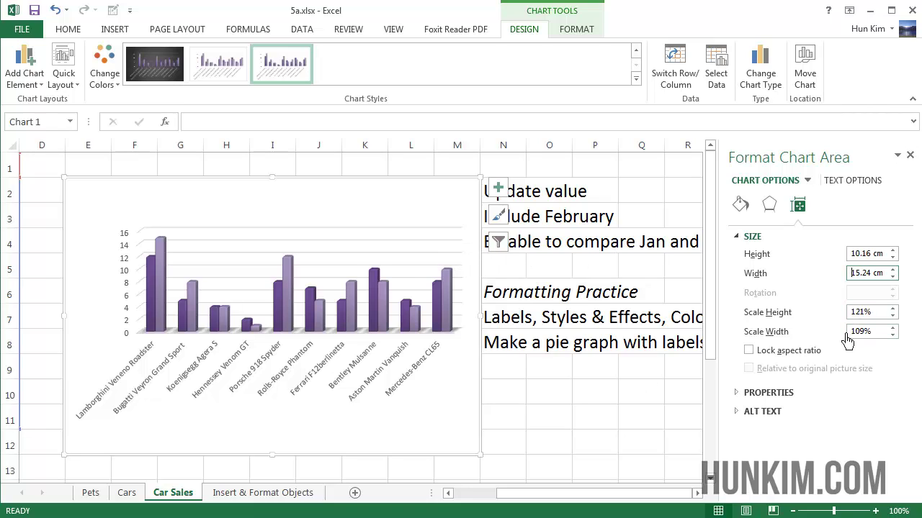
Lock the sales chart's aspect ratio, resize it proportionally to about 8.8 cm high by 13.2 cm wide, and deselect it
click(758, 356)
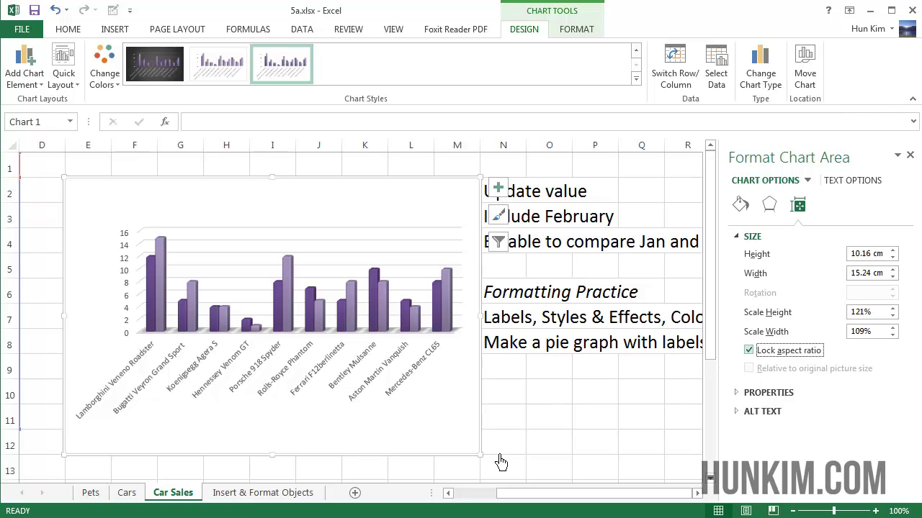
drag(480, 455, 342, 308)
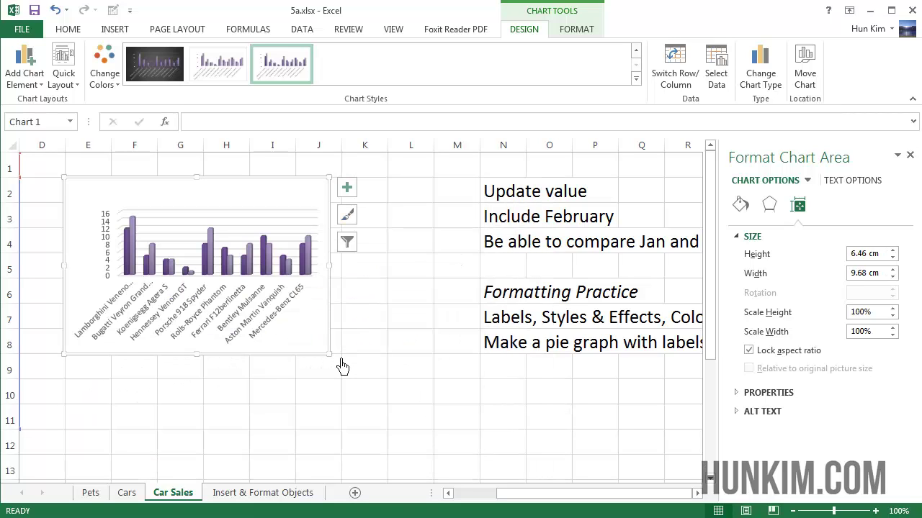
drag(342, 367, 425, 430)
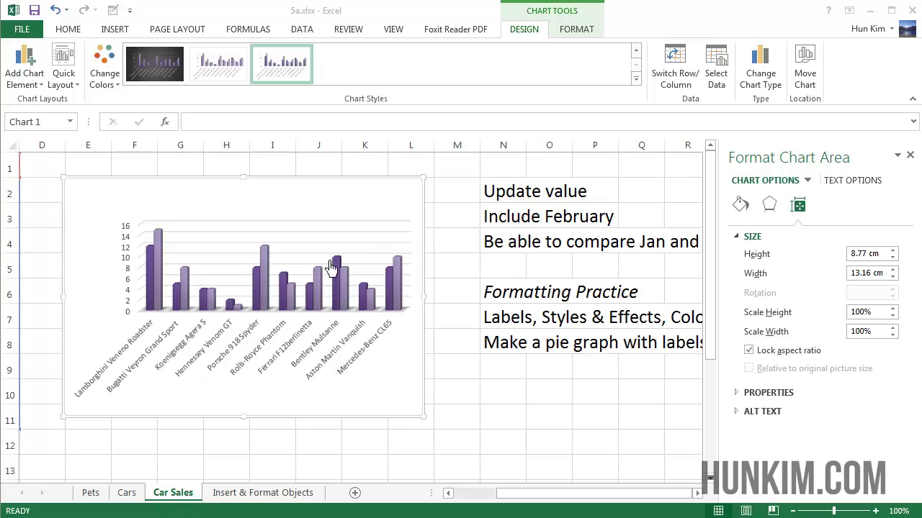
mouse_move(327, 223)
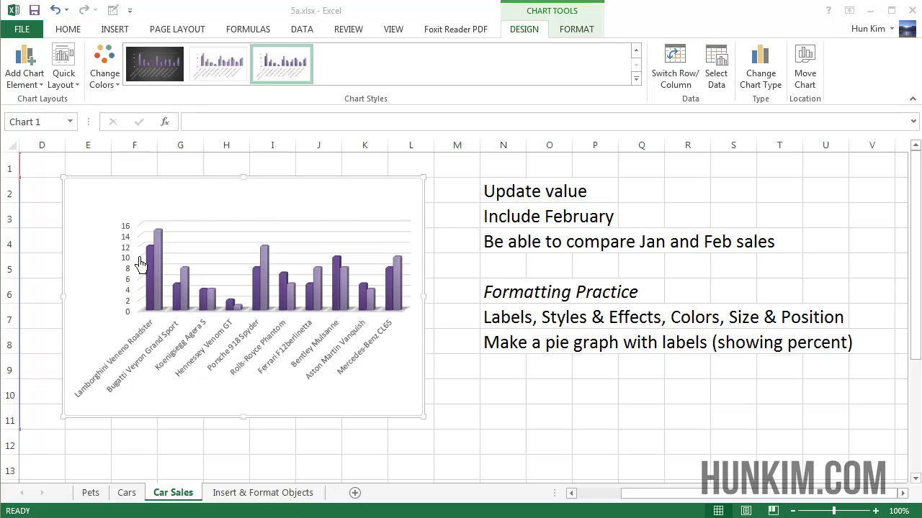
click(522, 375)
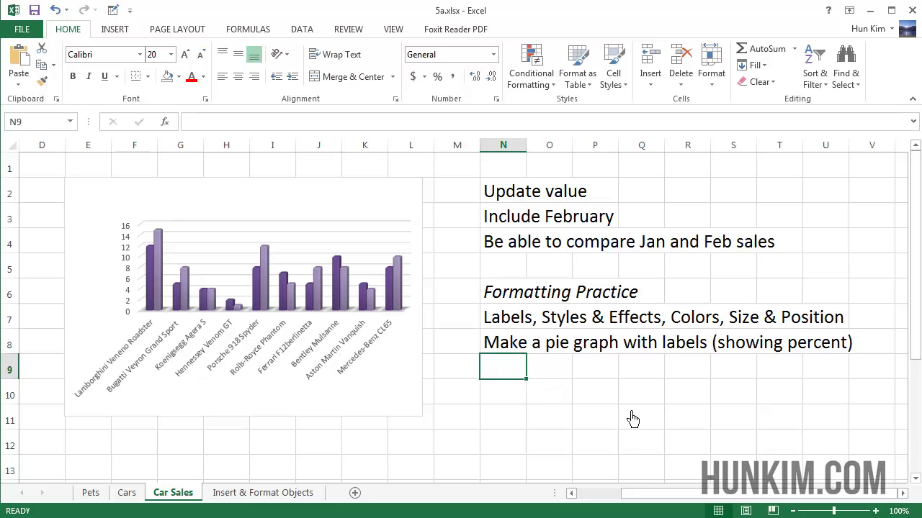